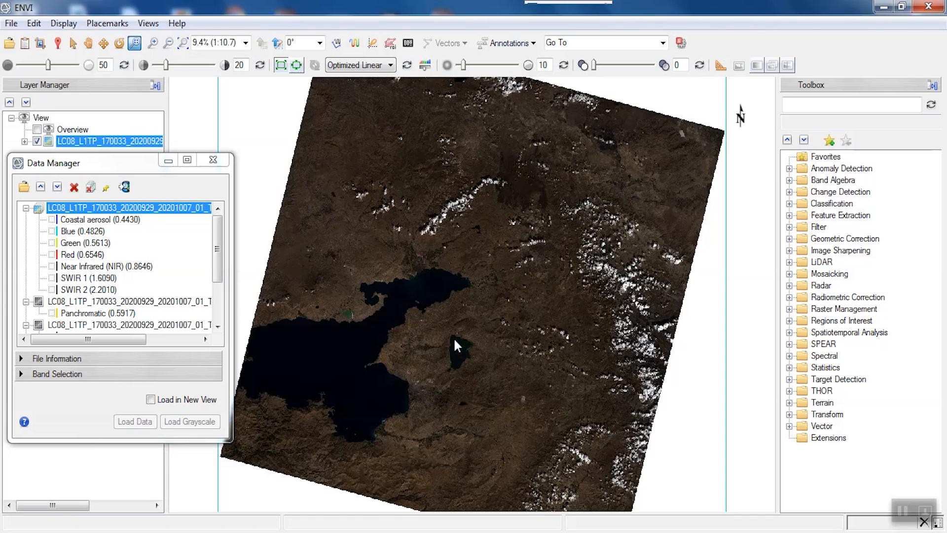
Search the toolbox for radiometric and open the Radiometric Calibration tool.
{"action": "left_click_drag", "start_coordinate": [441, 324], "coordinate": [482, 360]}
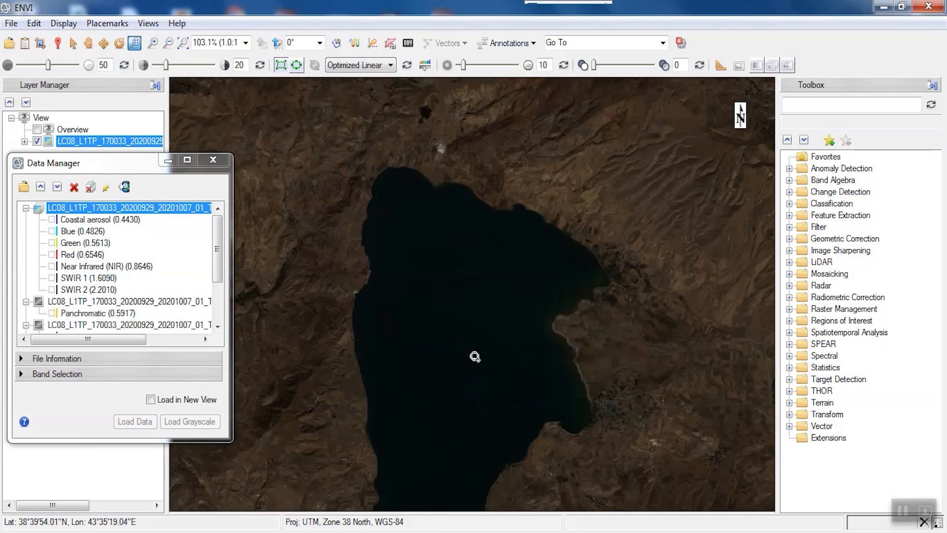
{"action": "scroll", "coordinate": [465, 334], "scroll_direction": "down", "scroll_amount": 1}
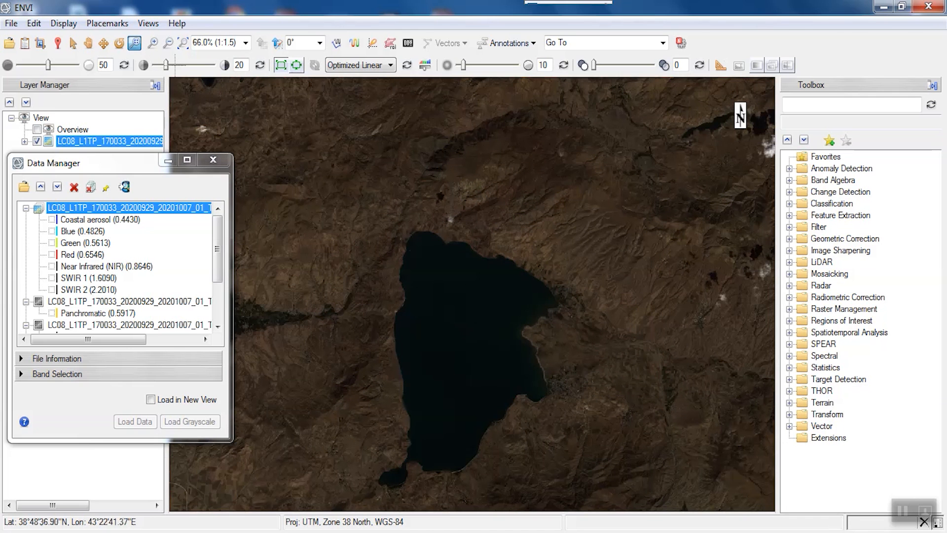
{"action": "left_click", "coordinate": [88, 43]}
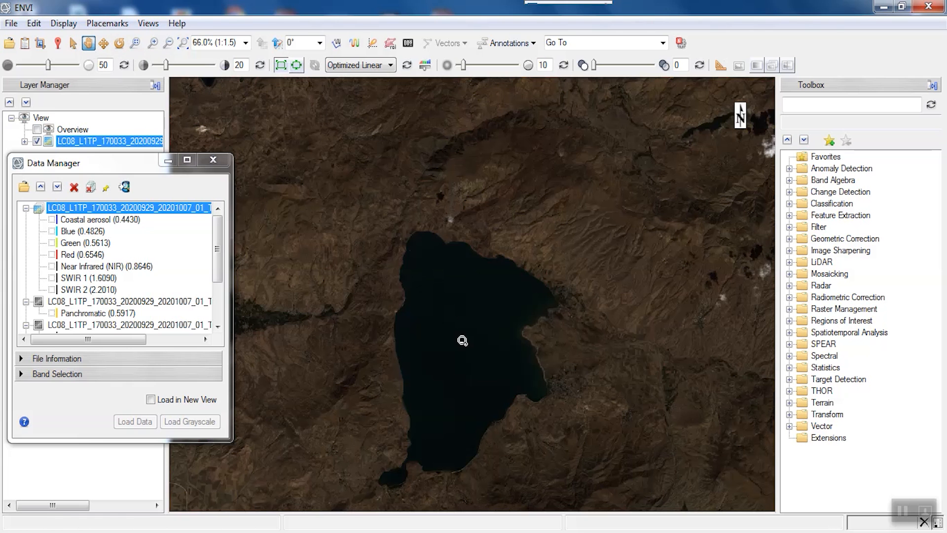
{"action": "left_click_drag", "start_coordinate": [472, 364], "coordinate": [477, 328]}
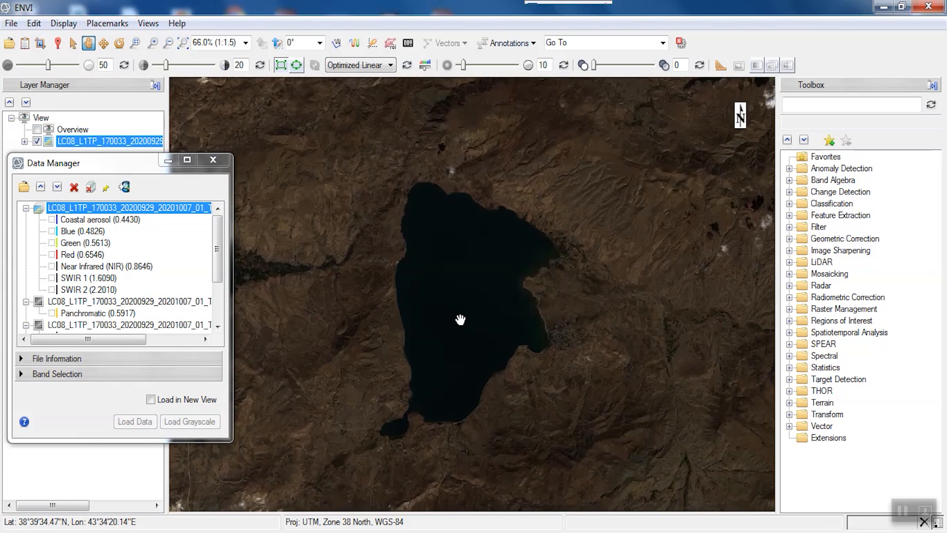
{"action": "scroll", "coordinate": [460, 318], "scroll_direction": "up", "scroll_amount": 1}
{"action": "left_click_drag", "start_coordinate": [458, 361], "coordinate": [460, 353]}
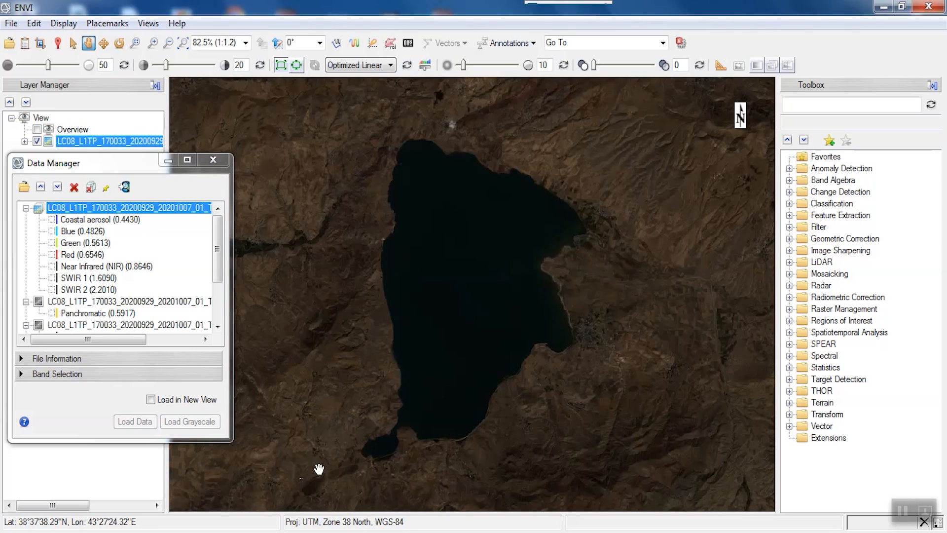
{"action": "left_click", "coordinate": [842, 103]}
{"action": "type", "text": "ra"}
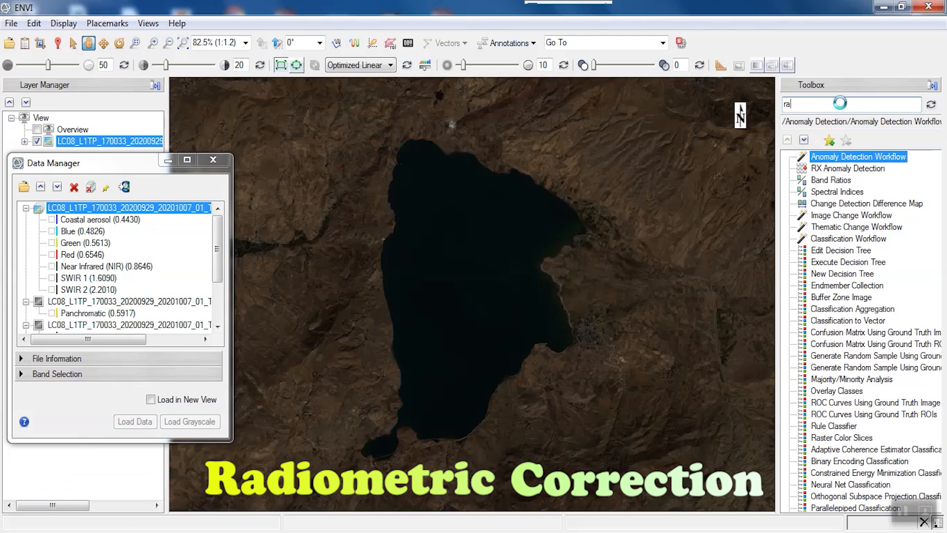
{"action": "type", "text": "diometric"}
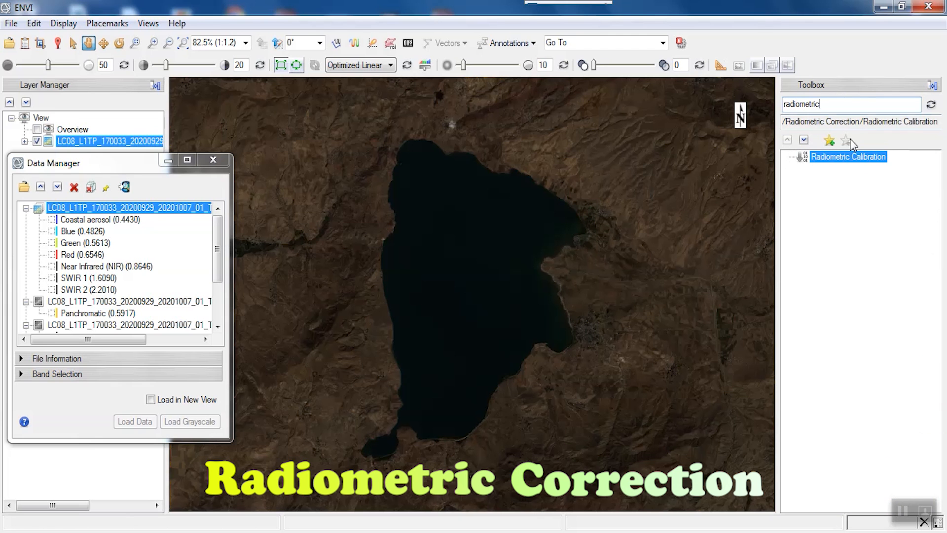
{"action": "double_click", "coordinate": [851, 157]}
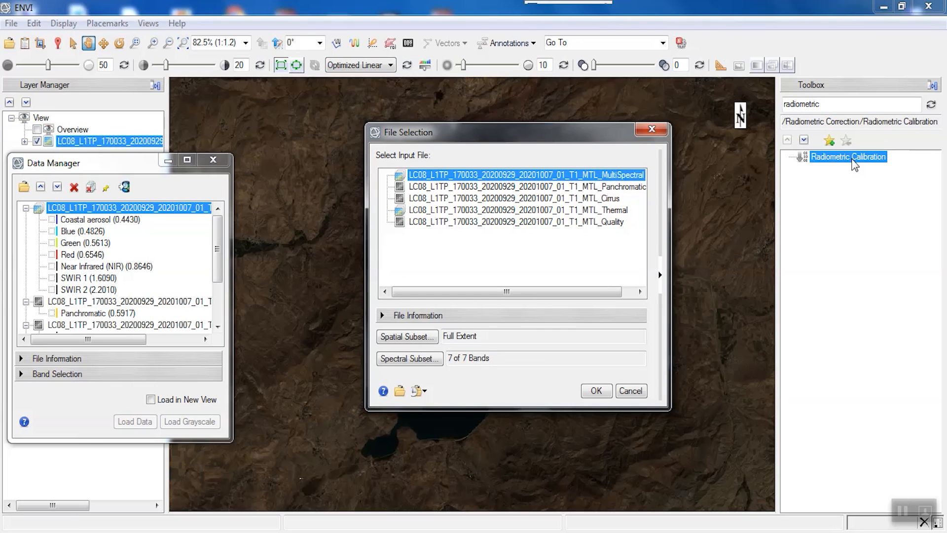
Subset the MultiSpectral input file spatially to the current view extent and confirm the selection.
{"action": "left_click", "coordinate": [660, 276]}
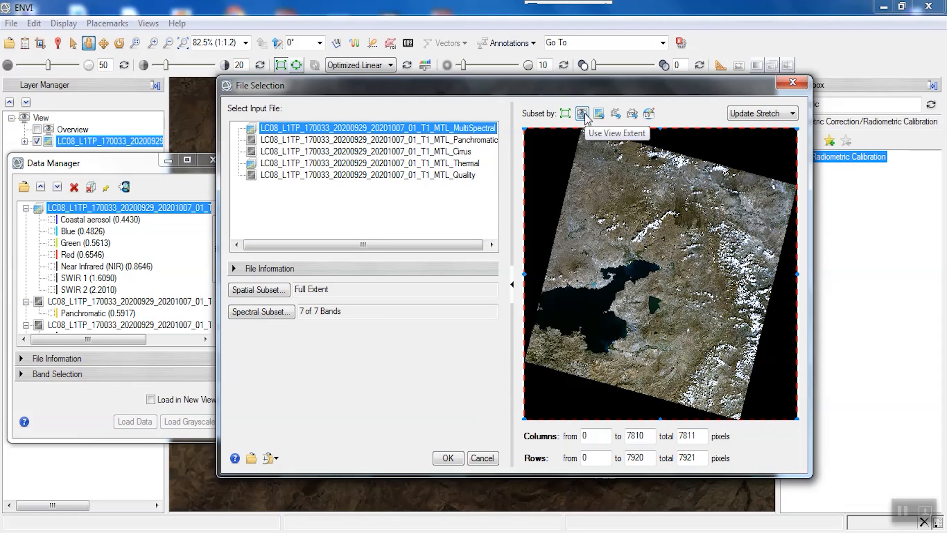
{"action": "left_click", "coordinate": [585, 114]}
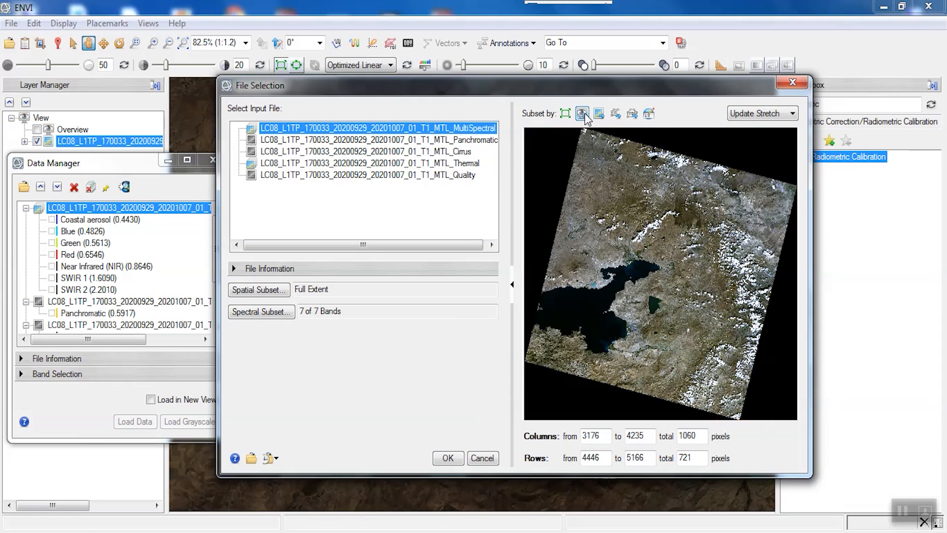
{"action": "left_click", "coordinate": [447, 457]}
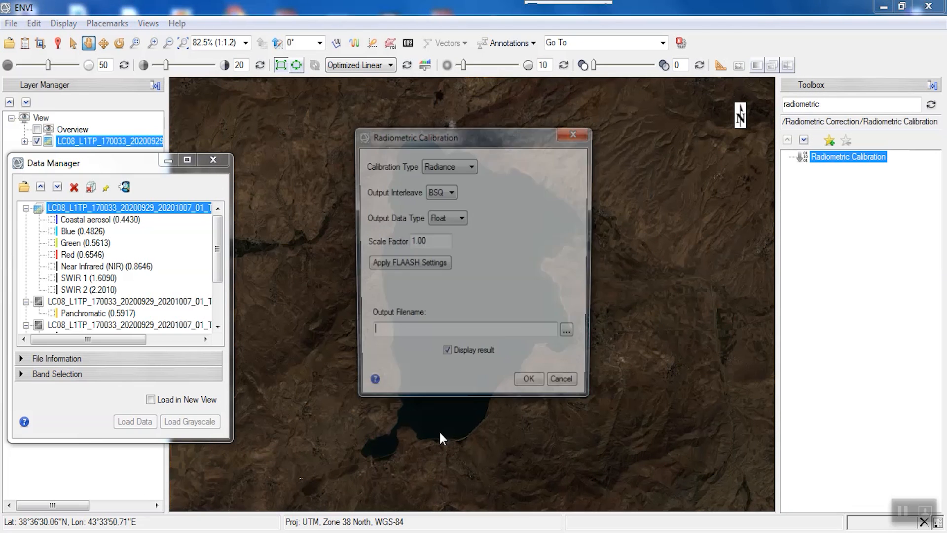
Browse for the output location, create a new folder inside Landsat1 and open it.
{"action": "left_click", "coordinate": [571, 335]}
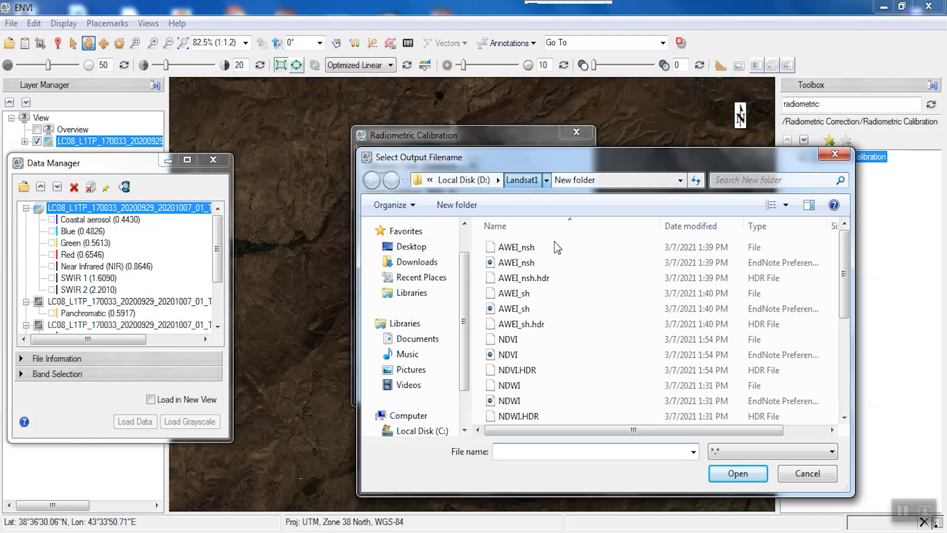
{"action": "left_click", "coordinate": [521, 179]}
{"action": "left_click", "coordinate": [457, 204]}
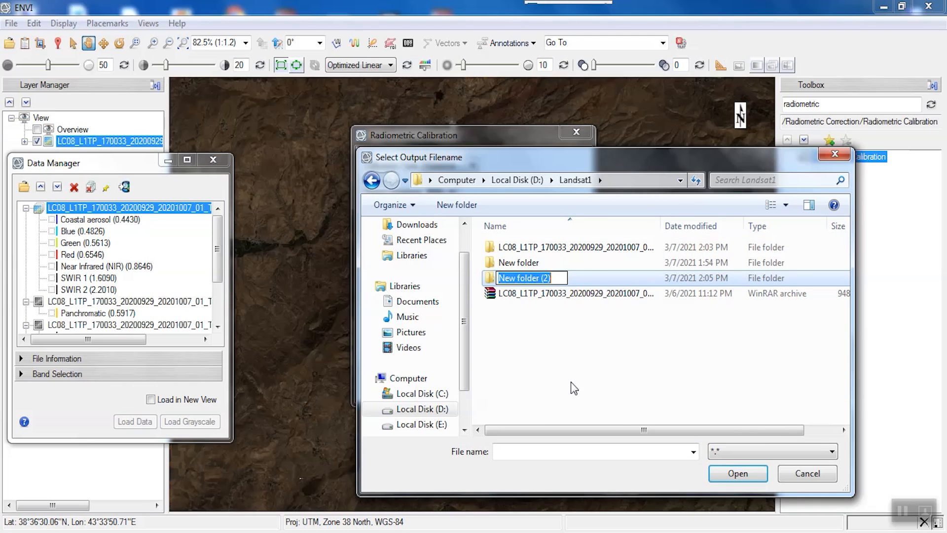
{"action": "left_click", "coordinate": [574, 388]}
{"action": "double_click", "coordinate": [538, 277]}
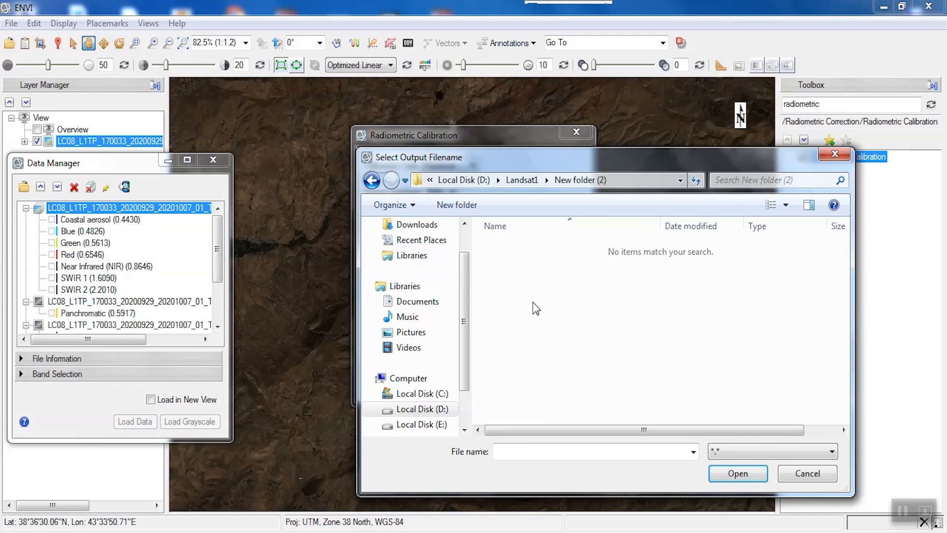
Name the output file Radiometric and run the radiometric calibration.
{"action": "left_click", "coordinate": [523, 450]}
{"action": "type", "text": "R"}
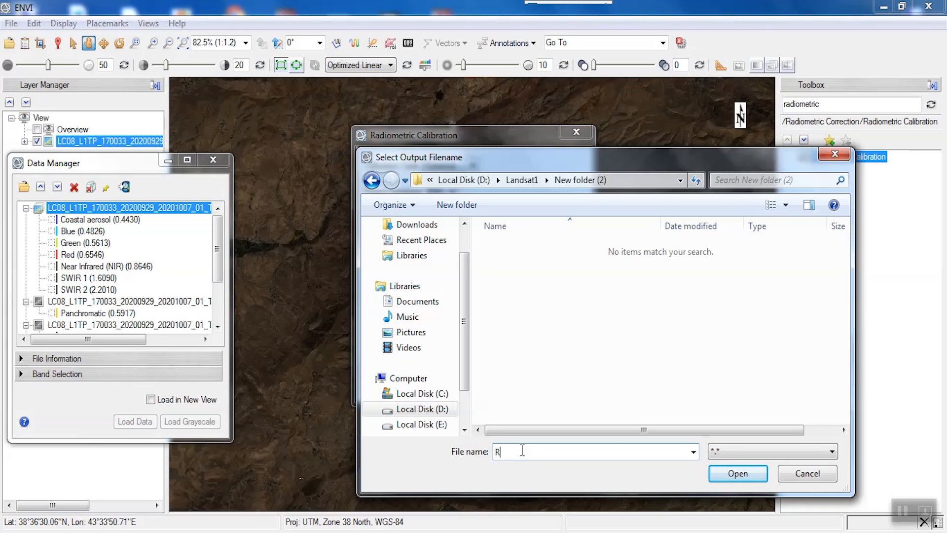
{"action": "type", "text": "adiometric"}
{"action": "key", "text": "Return"}
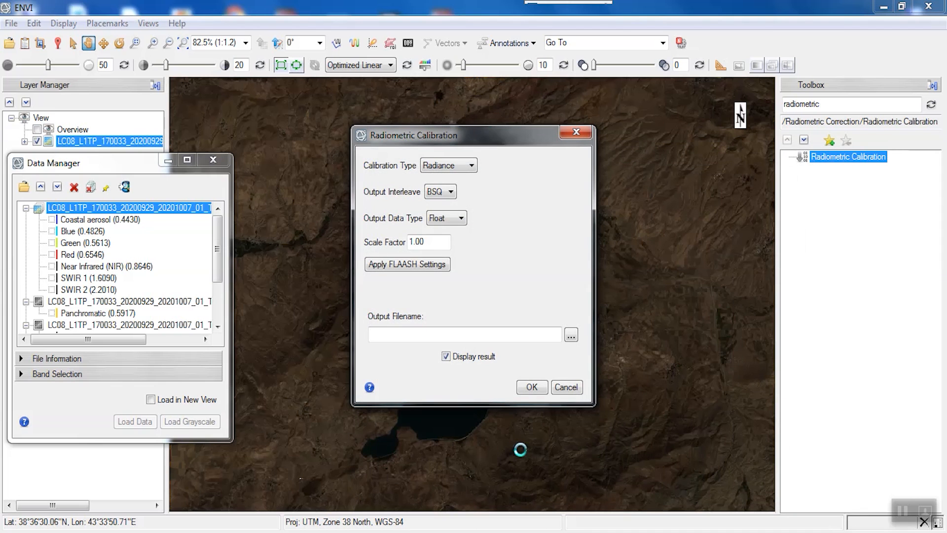
{"action": "left_click", "coordinate": [536, 387]}
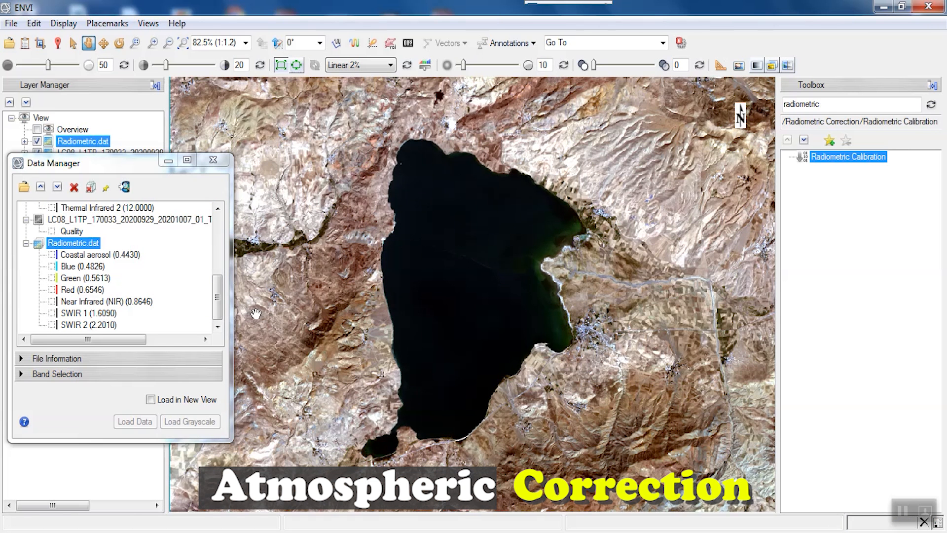
Run QUick Atmospheric Correction (QUAC) on Radiometric.dat with sensor type Landsat TM/ETM/OLI.
{"action": "double_click", "coordinate": [845, 106]}
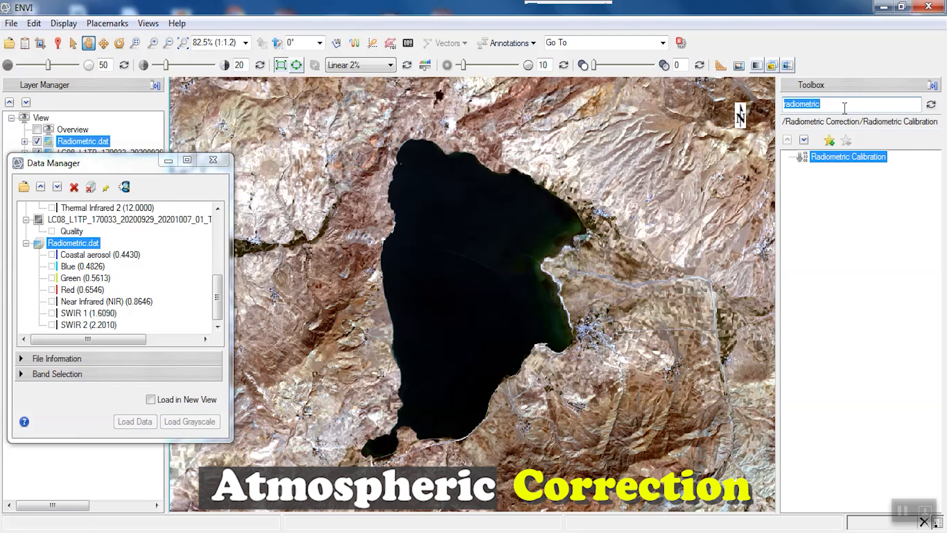
{"action": "type", "text": "qui"}
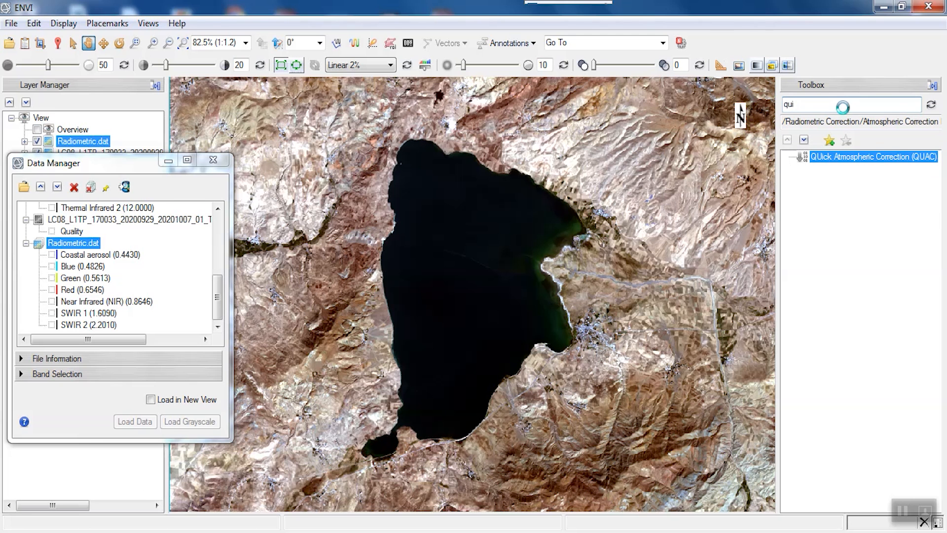
{"action": "key", "text": "Return"}
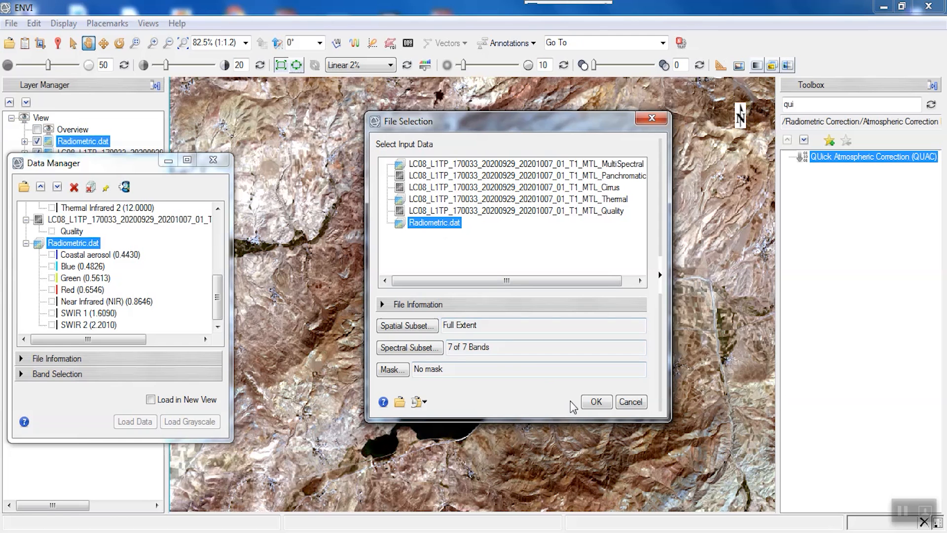
{"action": "left_click", "coordinate": [593, 402]}
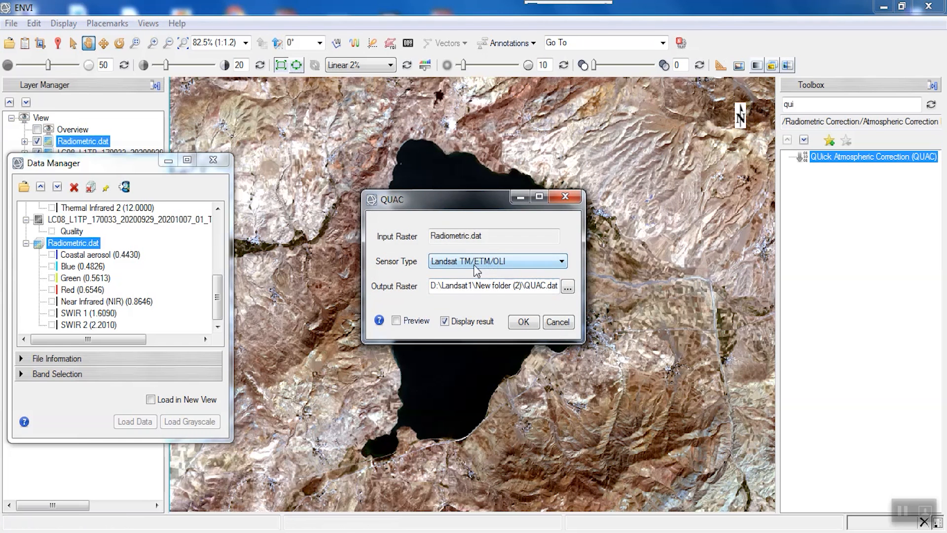
{"action": "left_click", "coordinate": [524, 322]}
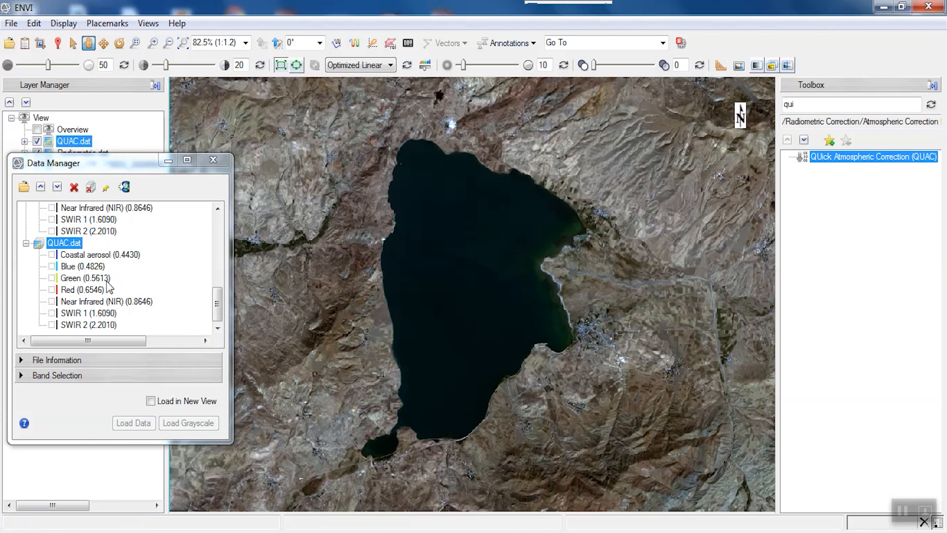
Open Quick Stats for QUAC.dat to examine its band value ranges.
{"action": "right_click", "coordinate": [64, 242]}
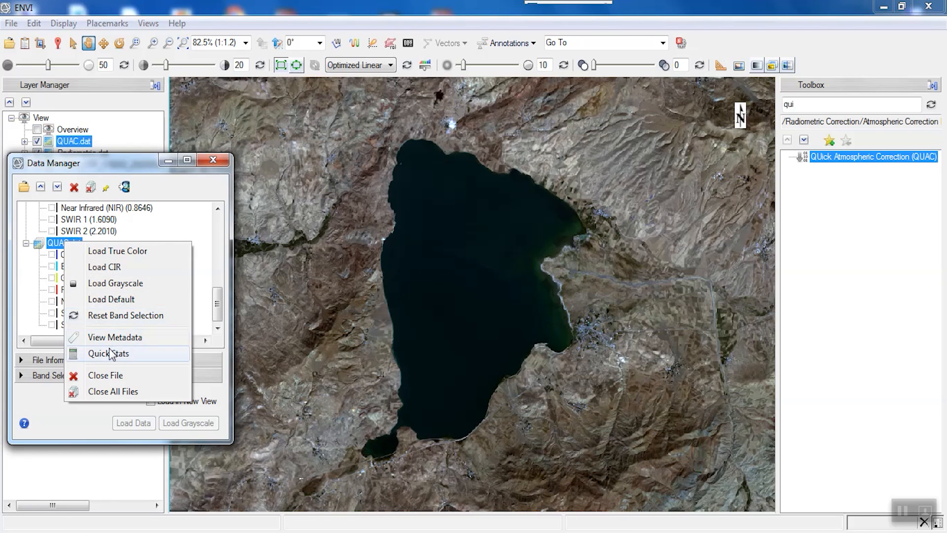
{"action": "left_click", "coordinate": [110, 351]}
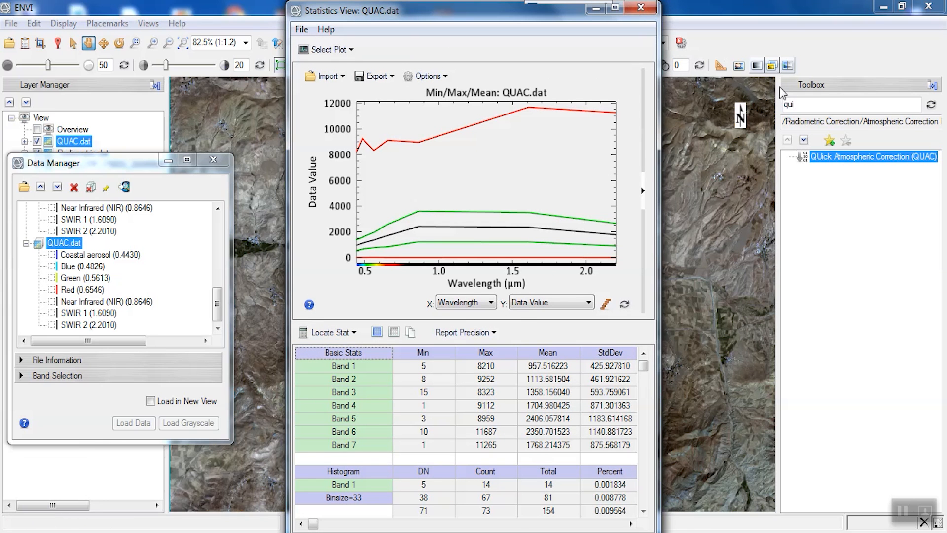
{"action": "left_click", "coordinate": [802, 104]}
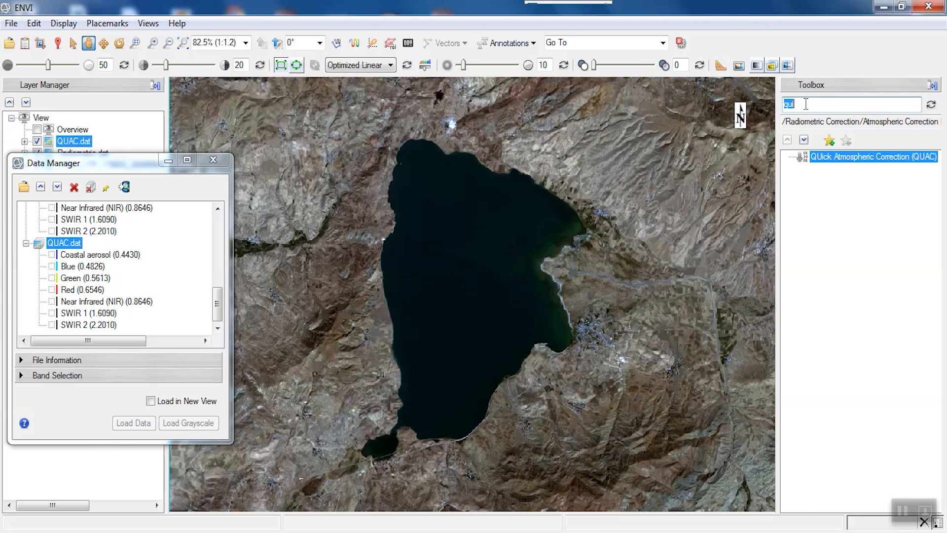
Search the toolbox for band and open Band Math.
{"action": "type", "text": "band"}
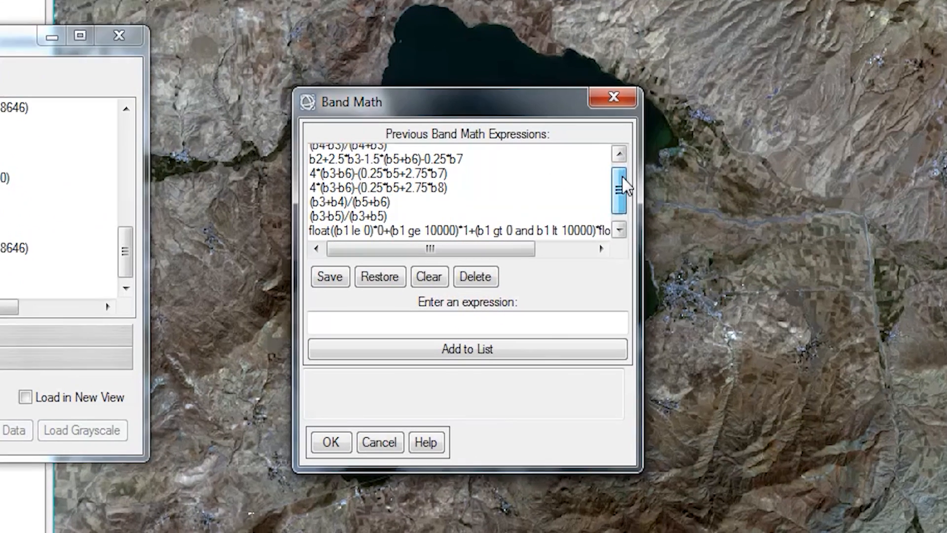
{"action": "scroll", "coordinate": [547, 262], "scroll_direction": "down", "scroll_amount": 1}
{"action": "left_click", "coordinate": [383, 348]}
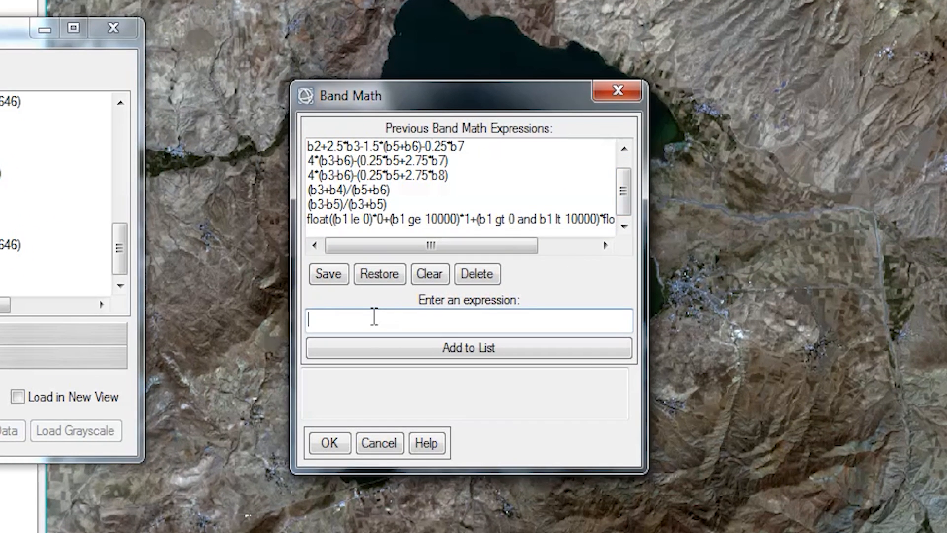
Enter the Band Math expression float((b1 le 0)*0+(b1 ge 10000)*1+(b1 gt 0 and b1 lt 10000)*float(b1/10000.0)) and confirm.
{"action": "type", "text": "float((b1 le 0"}
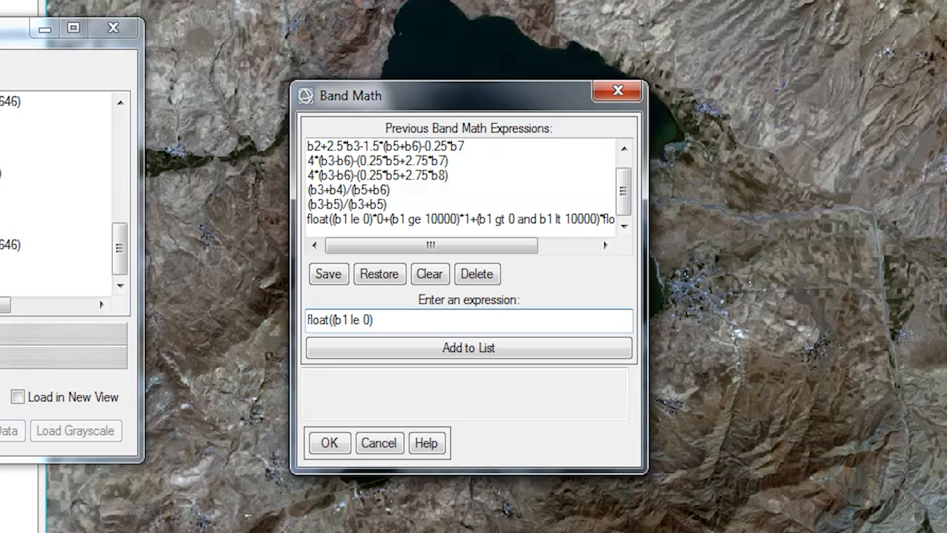
{"action": "type", "text": ")*0"}
{"action": "type", "text": "+(b1 ge 10000)*"}
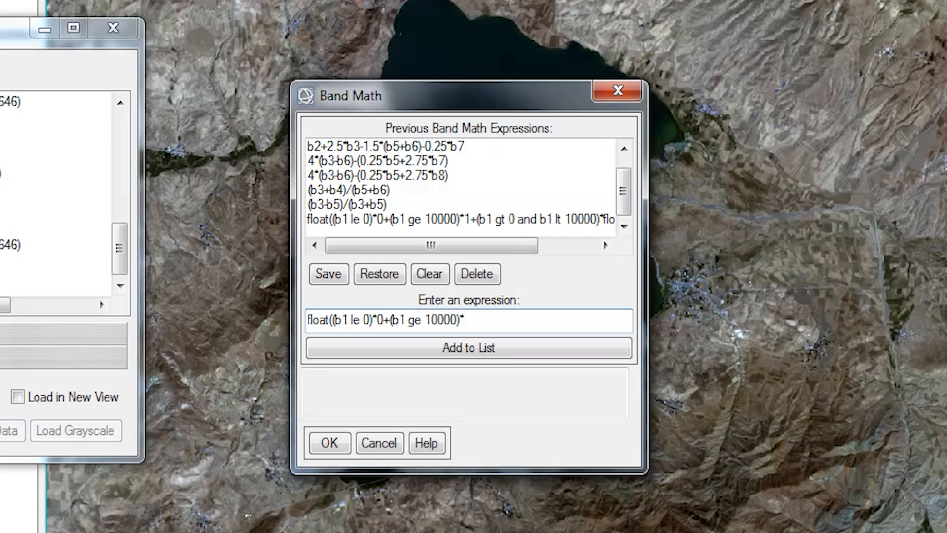
{"action": "type", "text": "1+(b1 gt 0 and"}
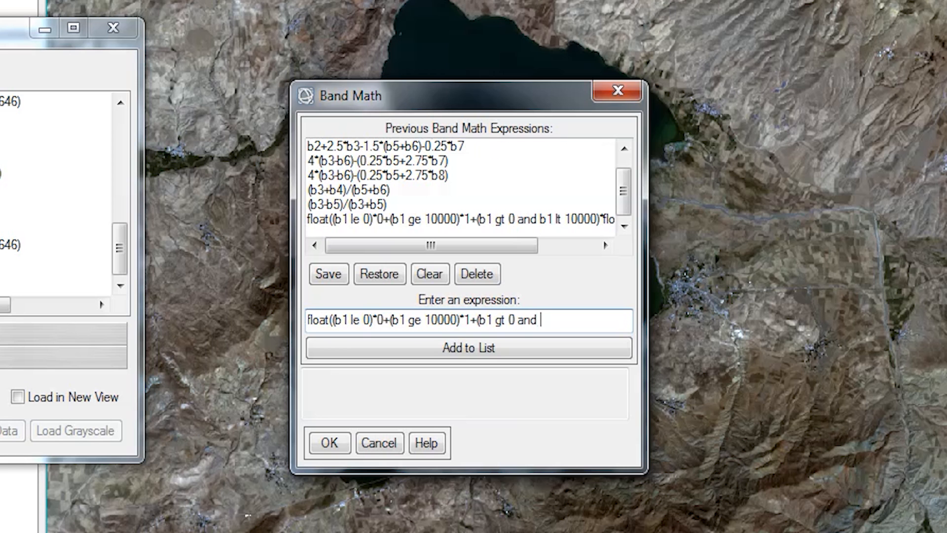
{"action": "type", "text": " b1 lt 10000)*float("}
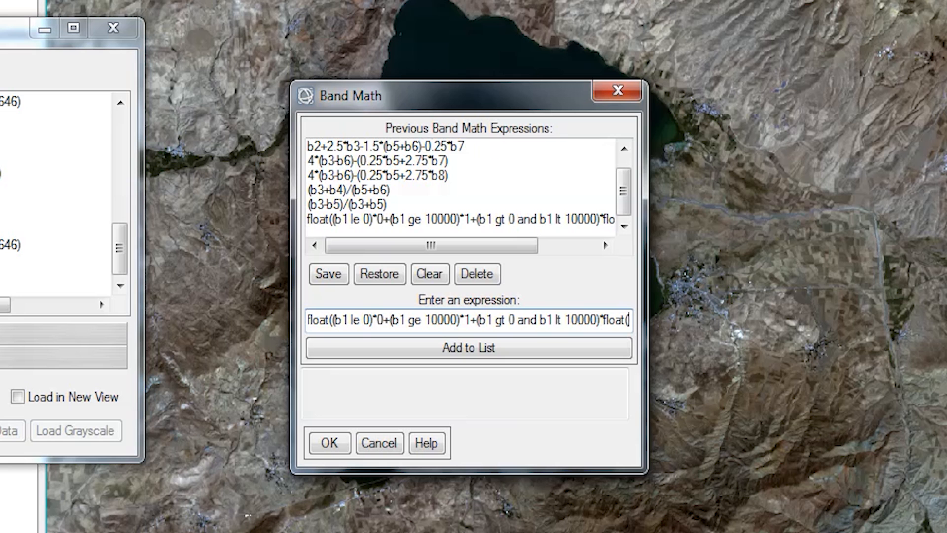
{"action": "type", "text": "b1/1000"}
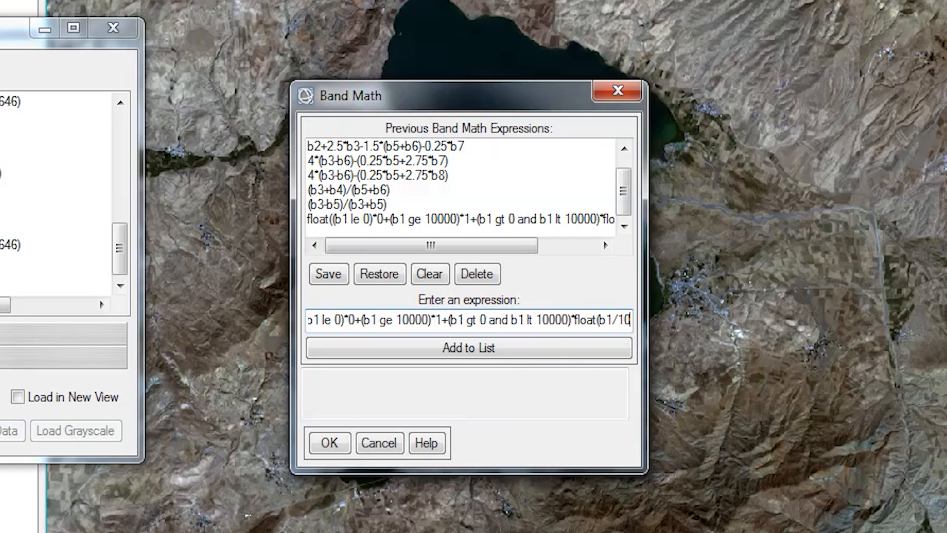
{"action": "type", "text": "0.0)"}
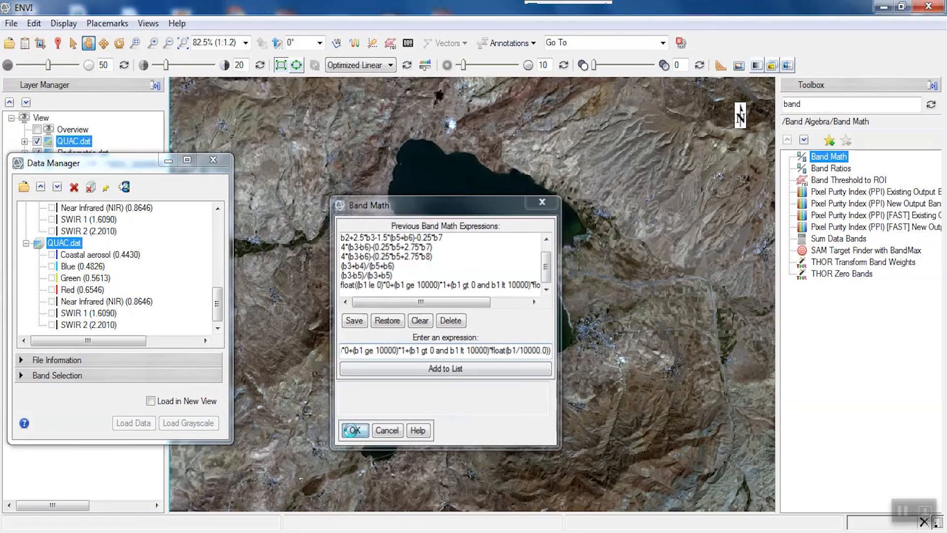
{"action": "left_click", "coordinate": [330, 442]}
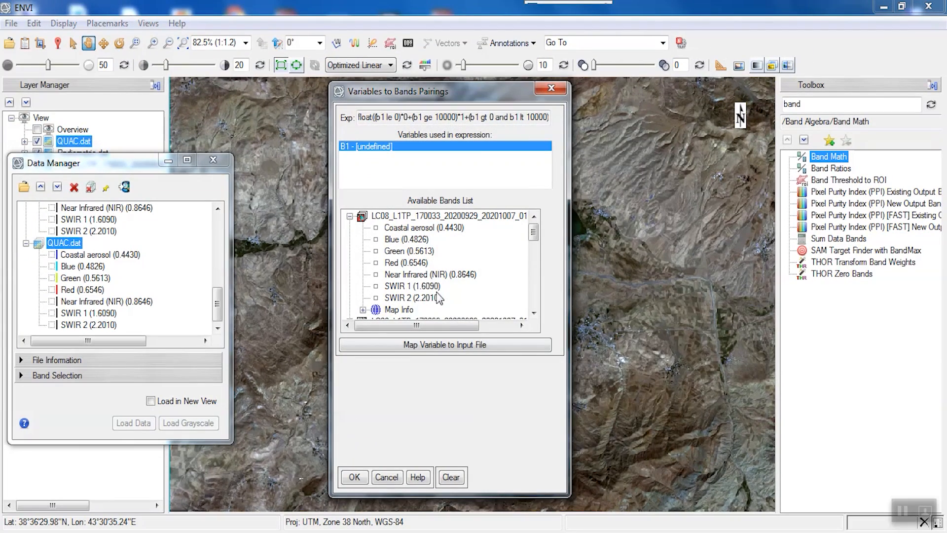
Map variable B1 to QUAC.dat and run Band Math, saving the output as SurfaceReflectance.
{"action": "left_click", "coordinate": [444, 344]}
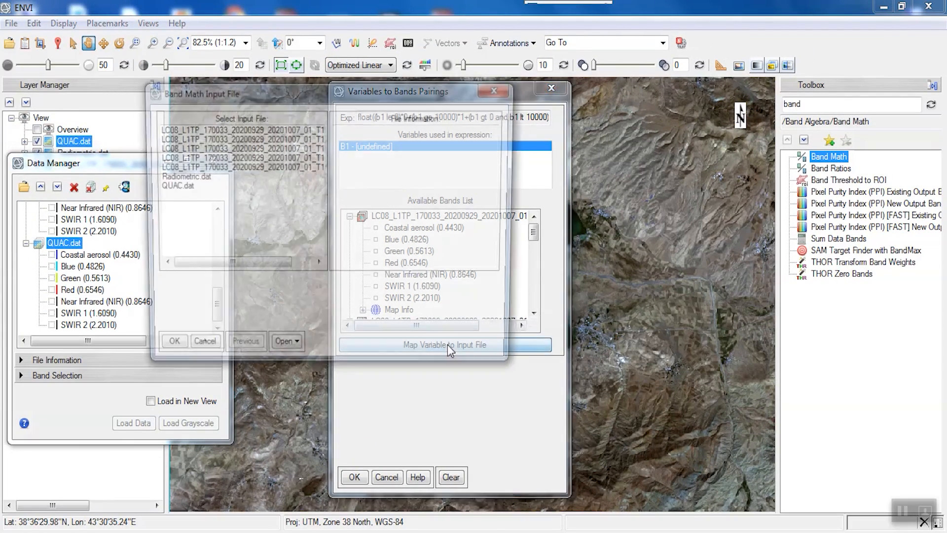
{"action": "left_click", "coordinate": [173, 187]}
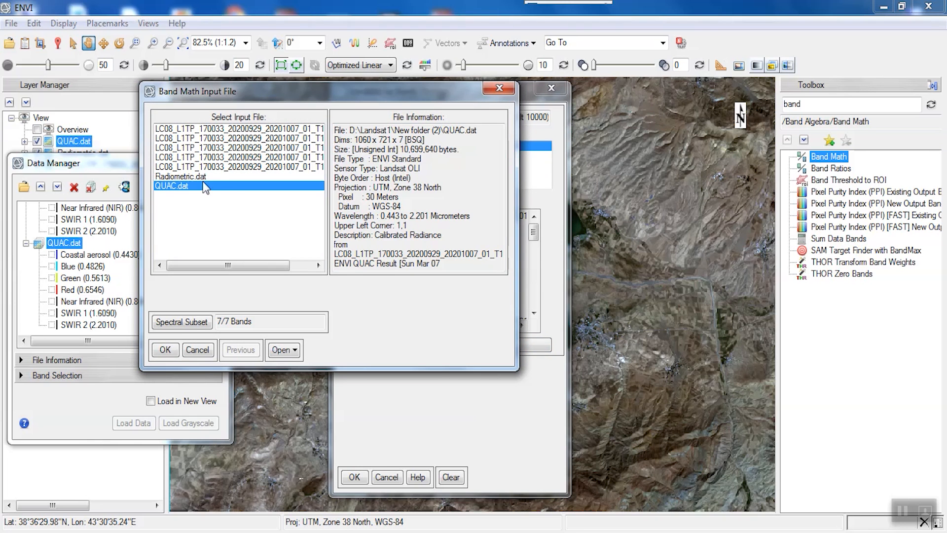
{"action": "left_click", "coordinate": [166, 349]}
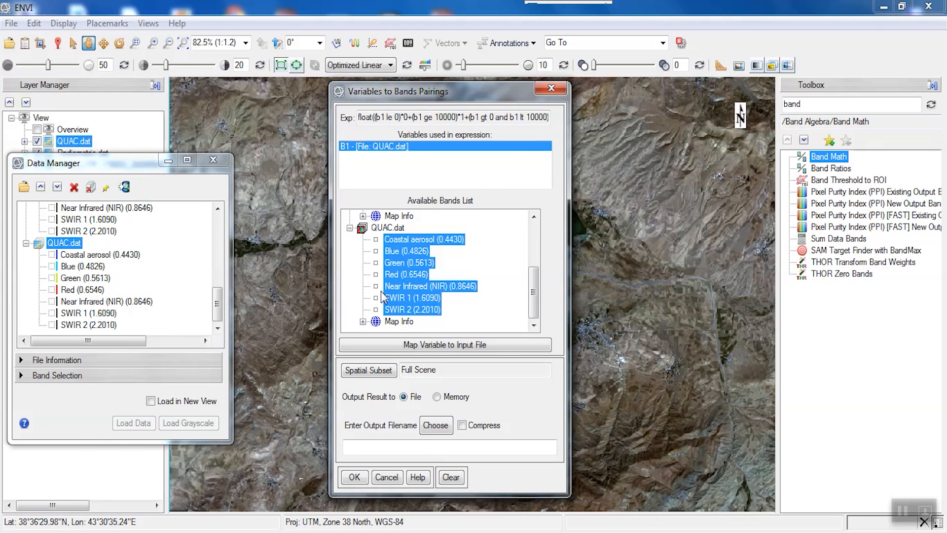
{"action": "left_click", "coordinate": [436, 426]}
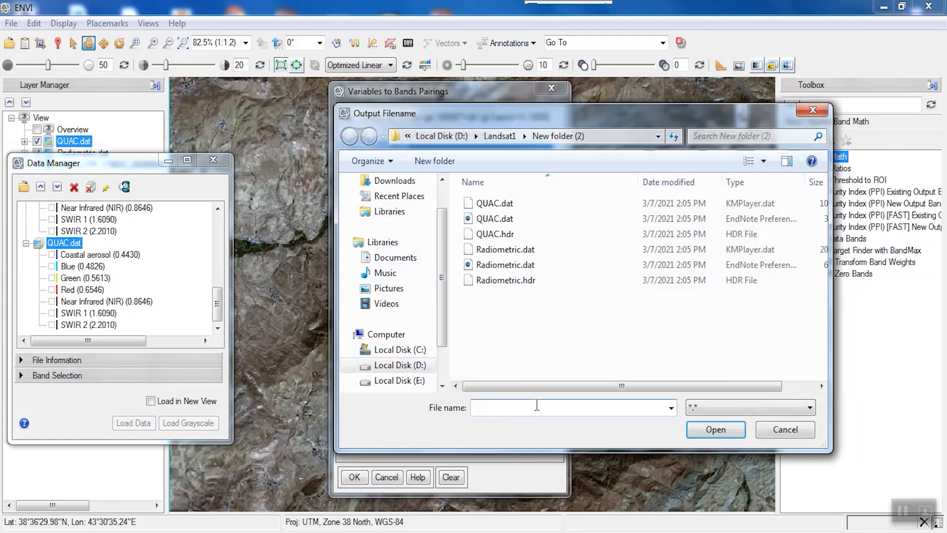
{"action": "type", "text": "SurfaceRefle"}
{"action": "type", "text": "ctance"}
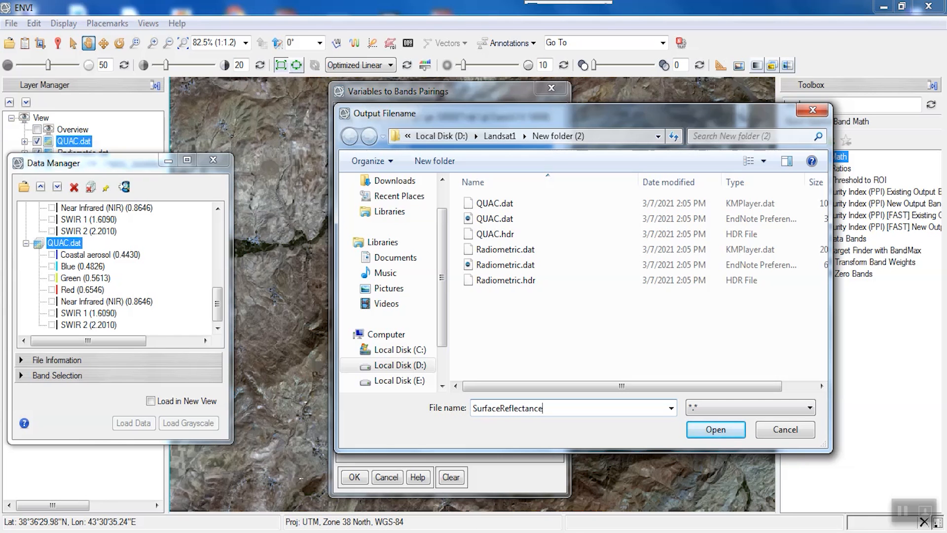
{"action": "key", "text": "Return"}
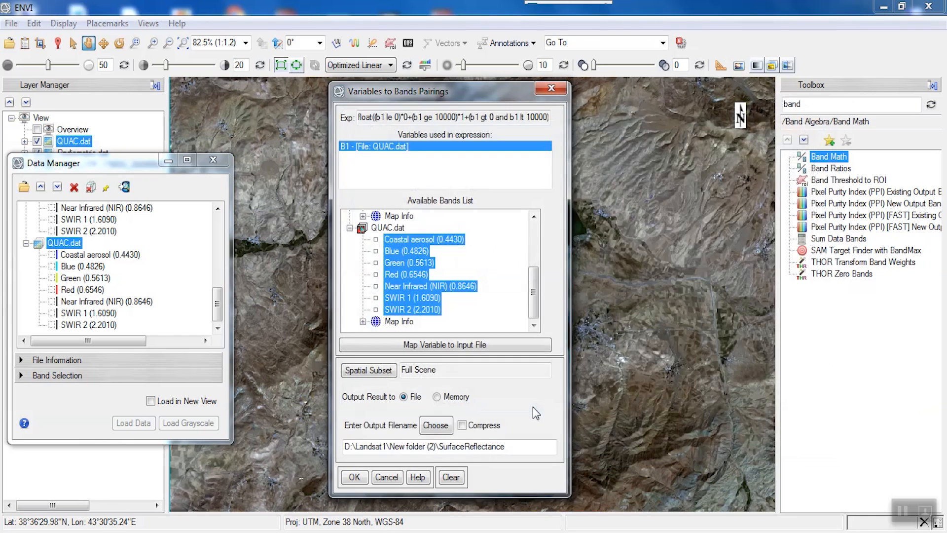
{"action": "left_click", "coordinate": [354, 476]}
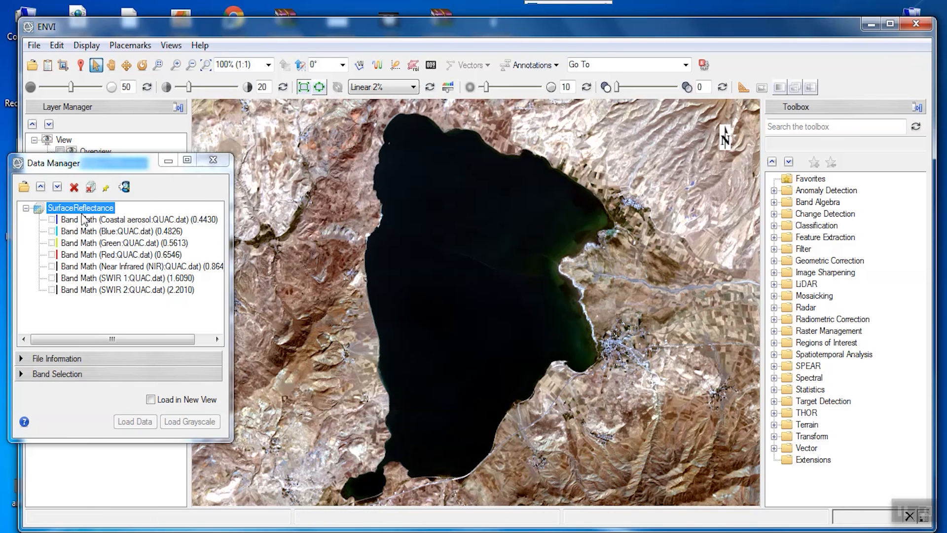
Search the toolbox for band, open Band Math and enter the NDVI expression (b5-b4)/(b5+b4).
{"action": "left_click", "coordinate": [785, 127]}
{"action": "type", "text": "band"}
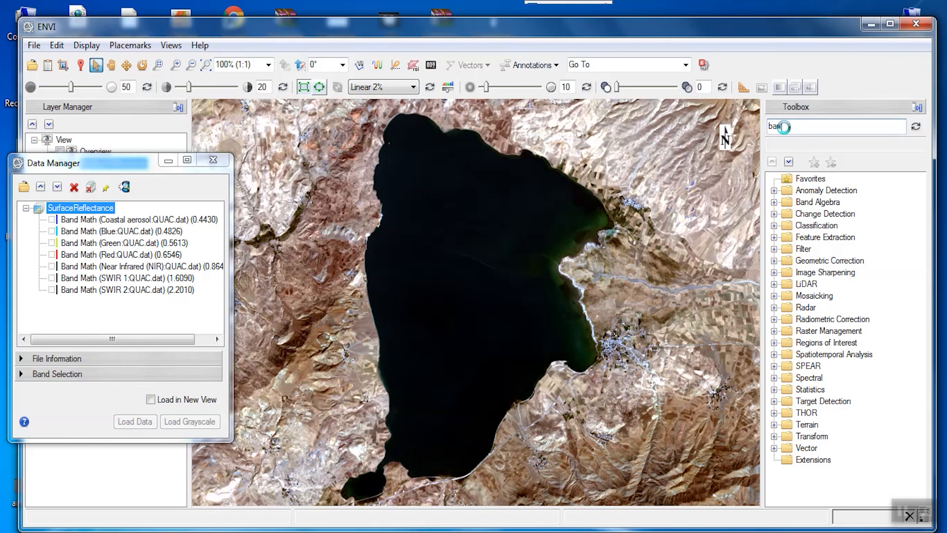
{"action": "key", "text": "Return"}
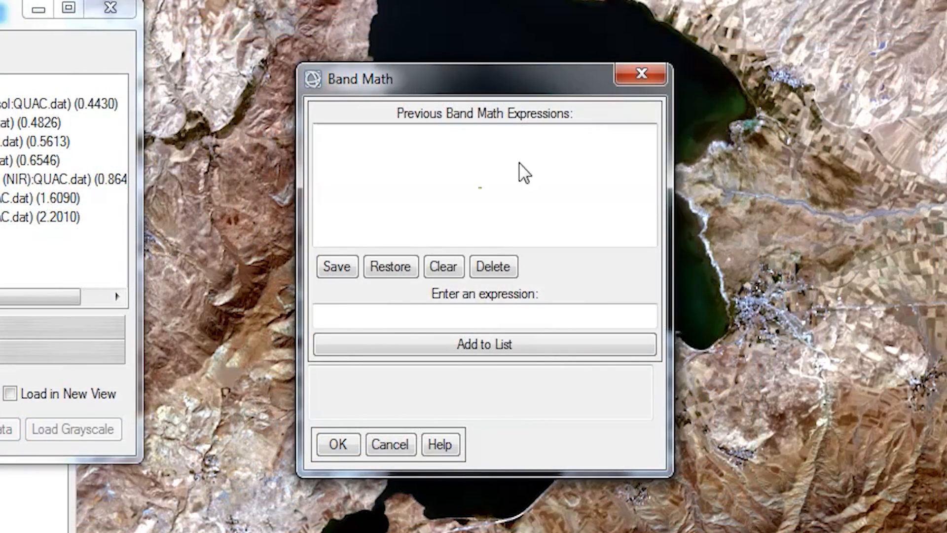
{"action": "left_click", "coordinate": [375, 316]}
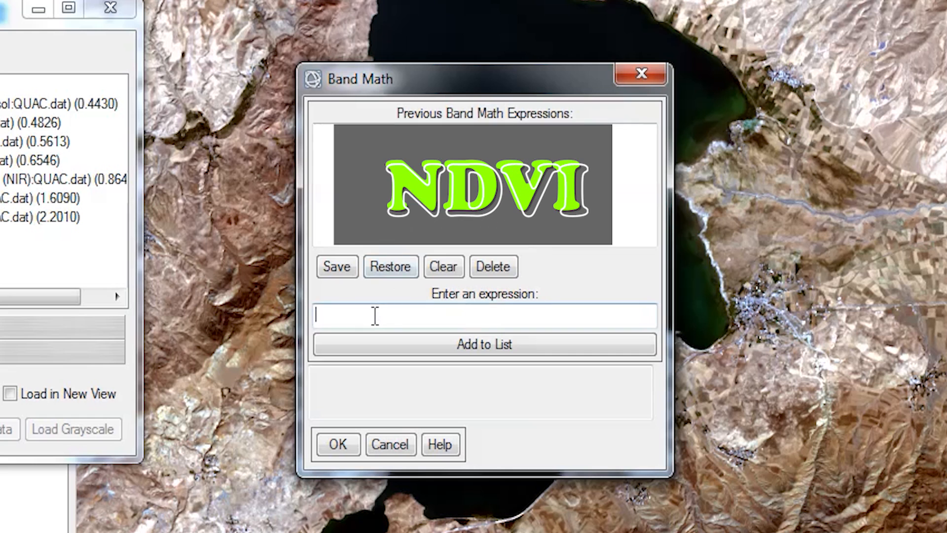
{"action": "type", "text": "(b"}
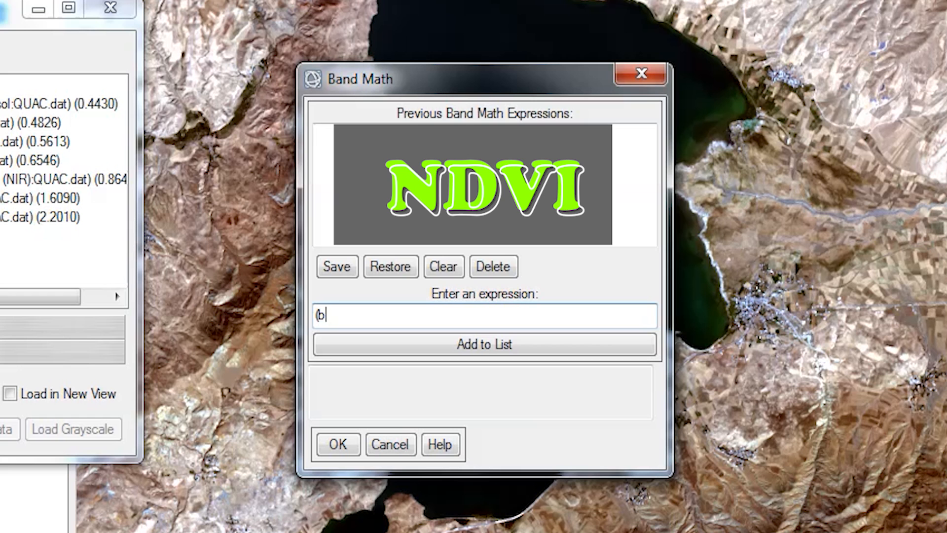
{"action": "type", "text": "5-b4)/(b5"}
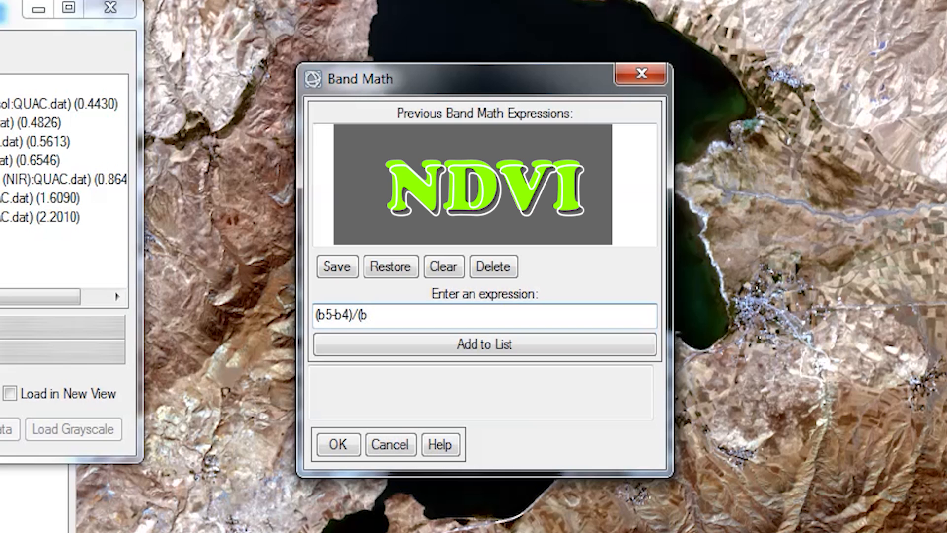
{"action": "type", "text": "+b4)"}
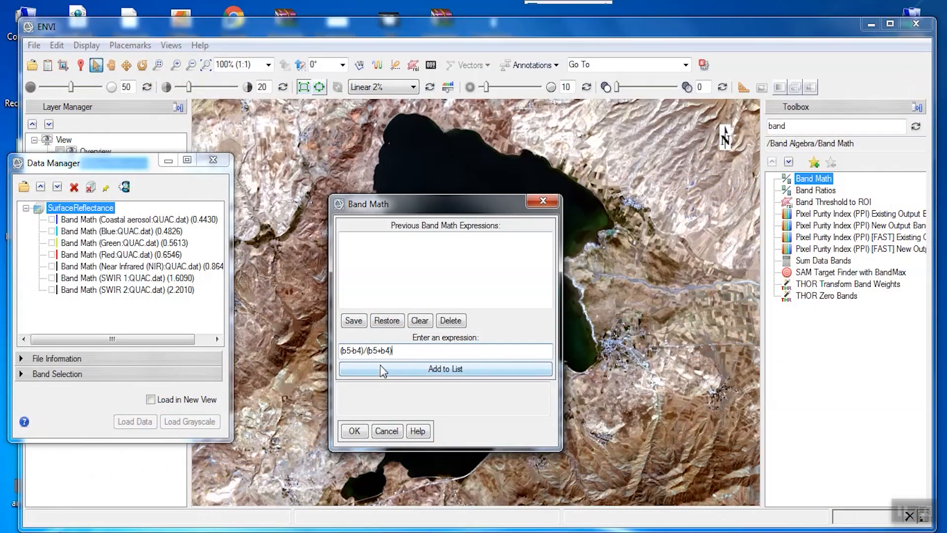
{"action": "left_click", "coordinate": [380, 345]}
{"action": "left_click", "coordinate": [361, 436]}
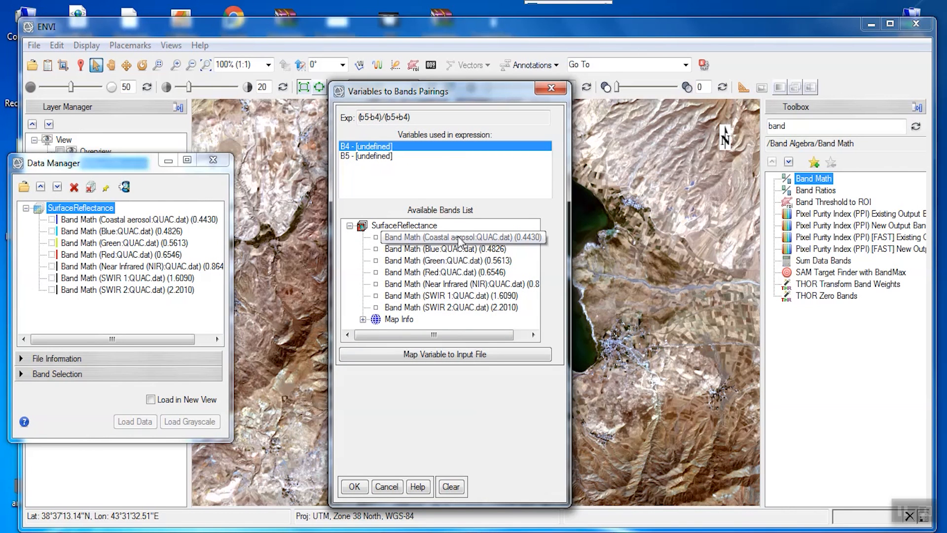
Pair B4 with the Red band and B5 with Near Infrared of SurfaceReflectance and save the output as NDVI.
{"action": "left_click", "coordinate": [452, 272]}
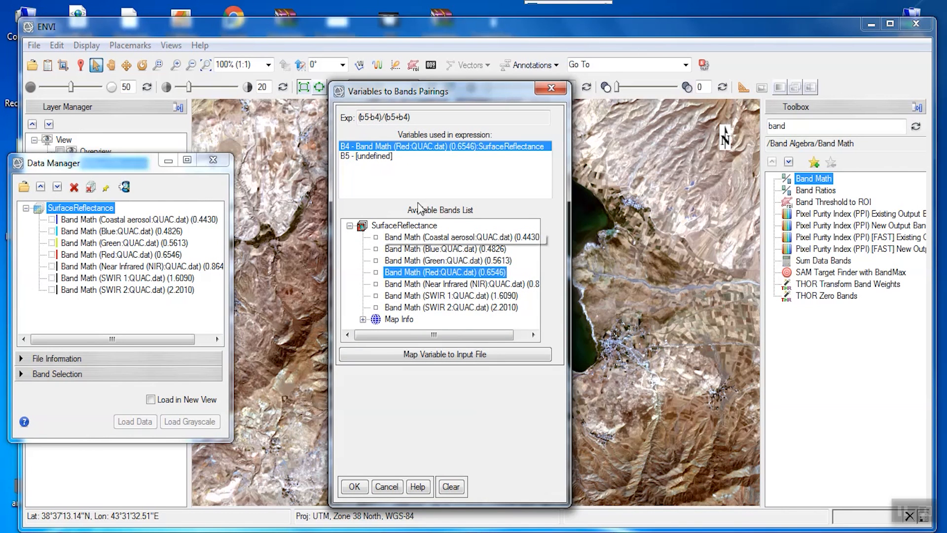
{"action": "left_click", "coordinate": [380, 156]}
{"action": "left_click", "coordinate": [432, 284]}
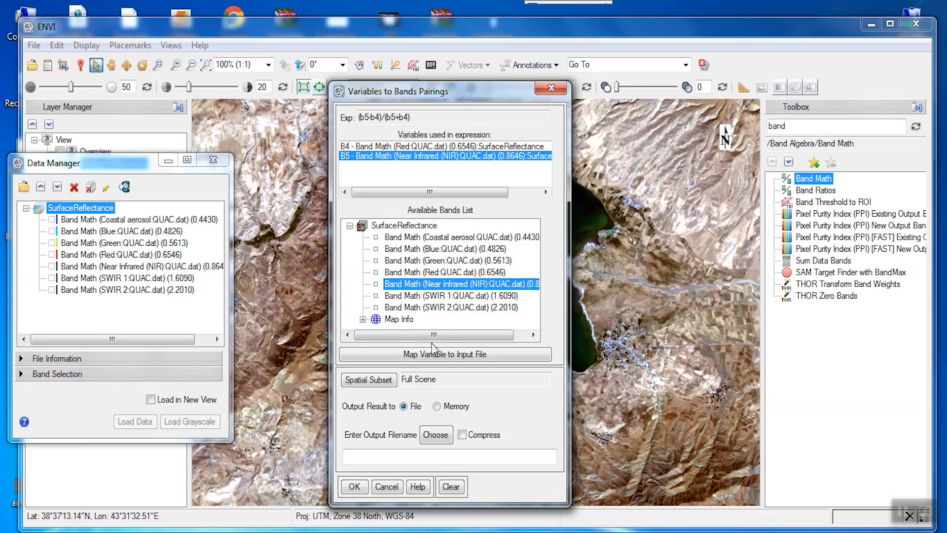
{"action": "left_click", "coordinate": [437, 434]}
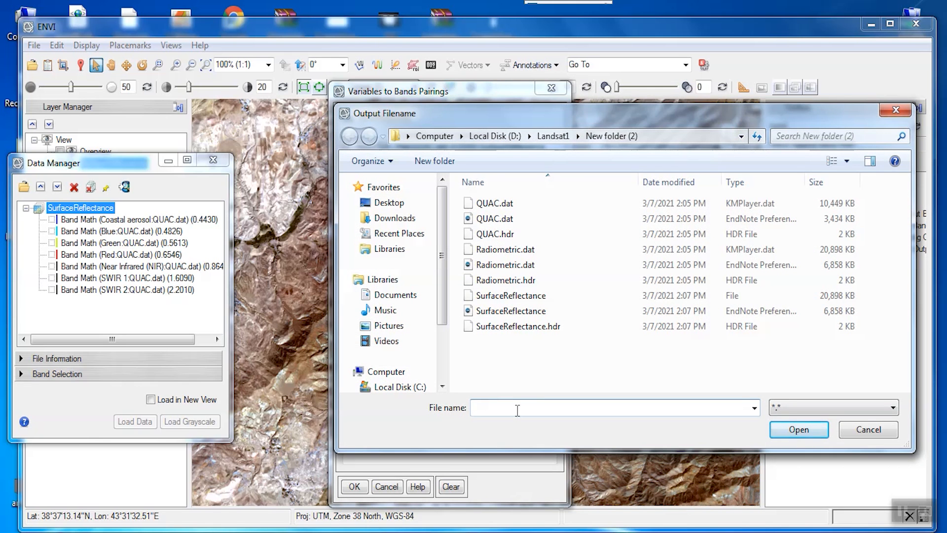
{"action": "type", "text": "NDVI"}
{"action": "key", "text": "Return"}
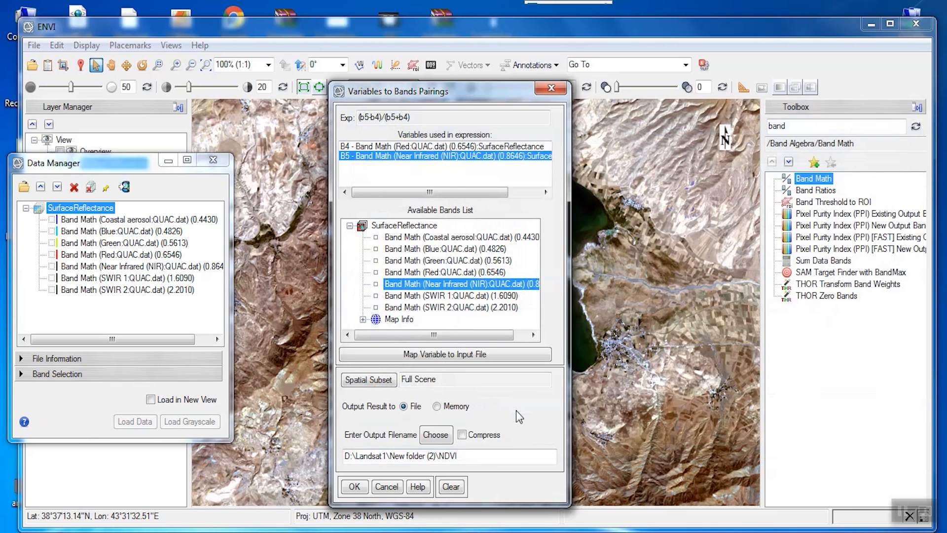
{"action": "left_click", "coordinate": [360, 490]}
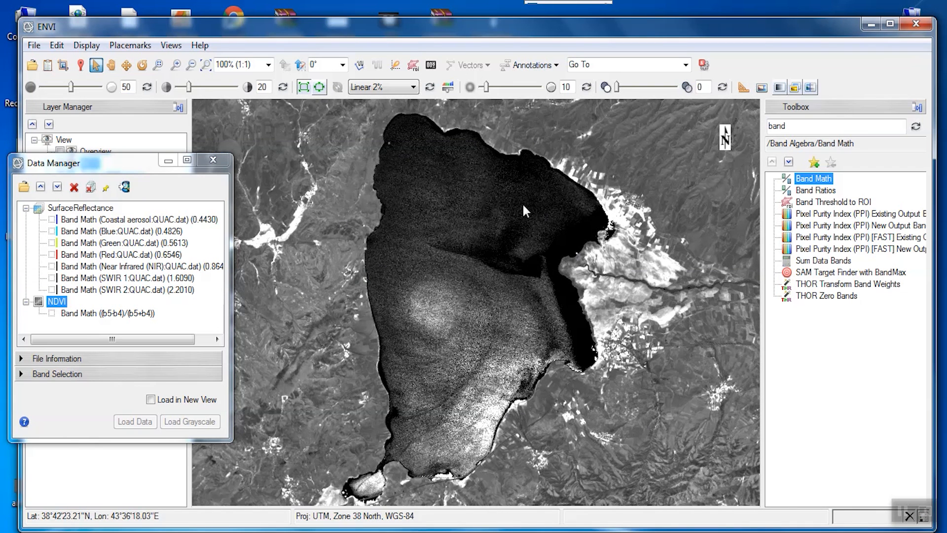
Open Band Math again and enter the NDWI expression (b3-b5)/(b3+b5).
{"action": "double_click", "coordinate": [822, 178]}
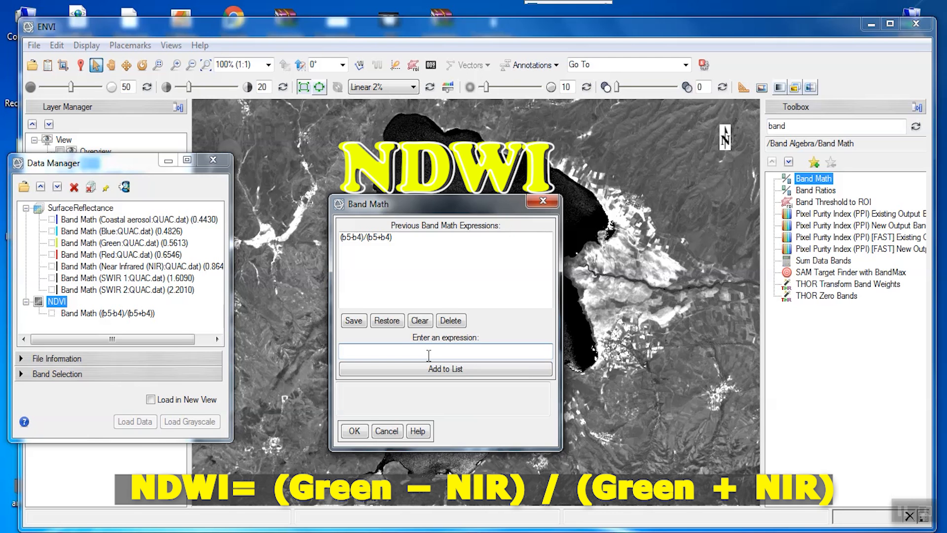
{"action": "type", "text": "(b3-b5)/(b3+b5)"}
{"action": "left_click", "coordinate": [399, 371]}
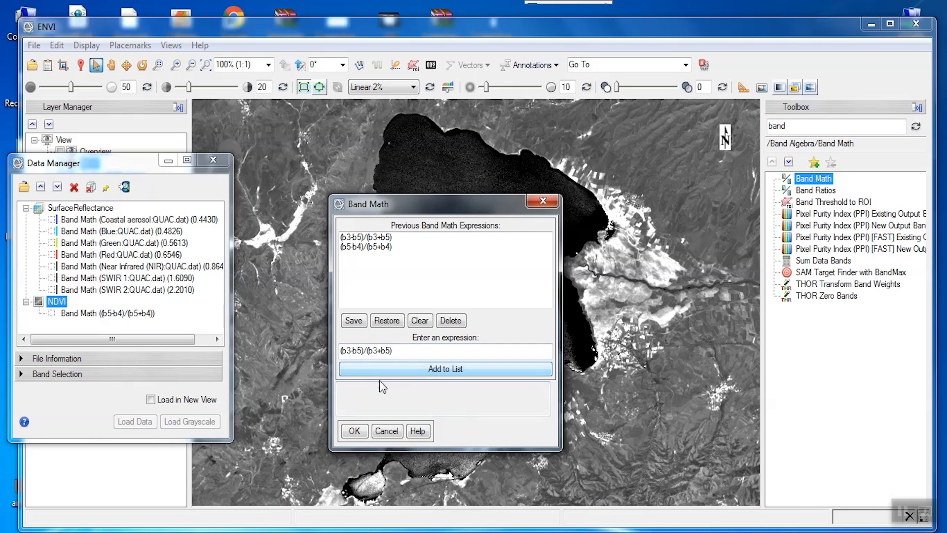
{"action": "left_click", "coordinate": [355, 431]}
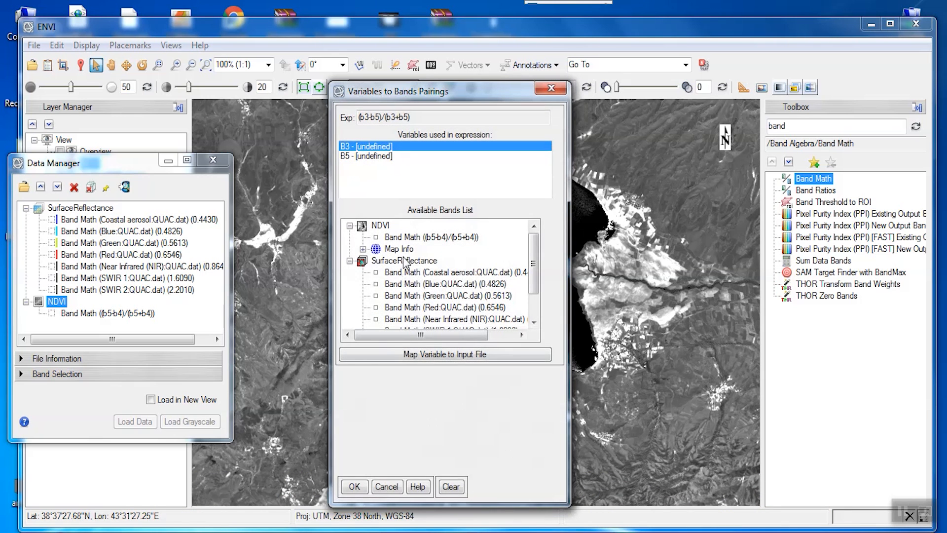
Pair B3 with the Green band and B5 with Near Infrared of SurfaceReflectance and save the output as NDWI.
{"action": "left_click", "coordinate": [436, 296]}
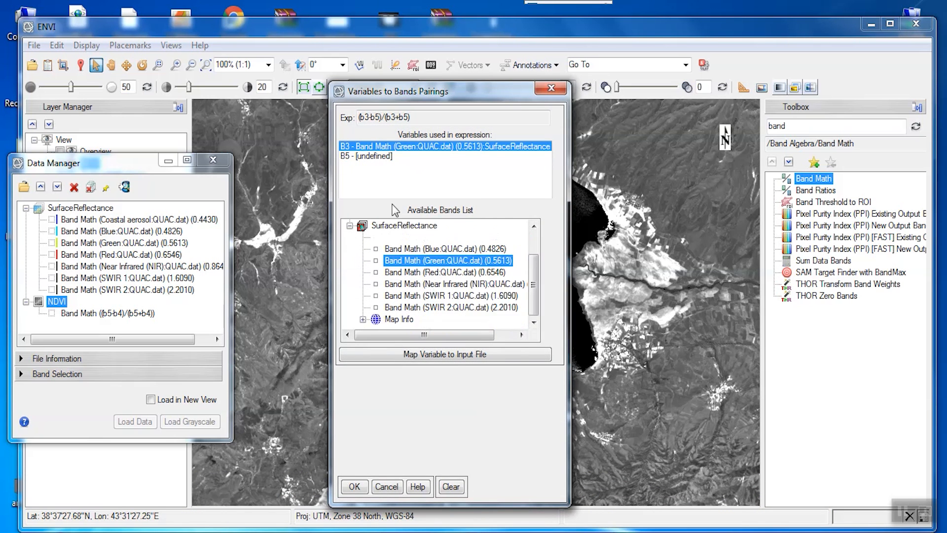
{"action": "left_click", "coordinate": [375, 157]}
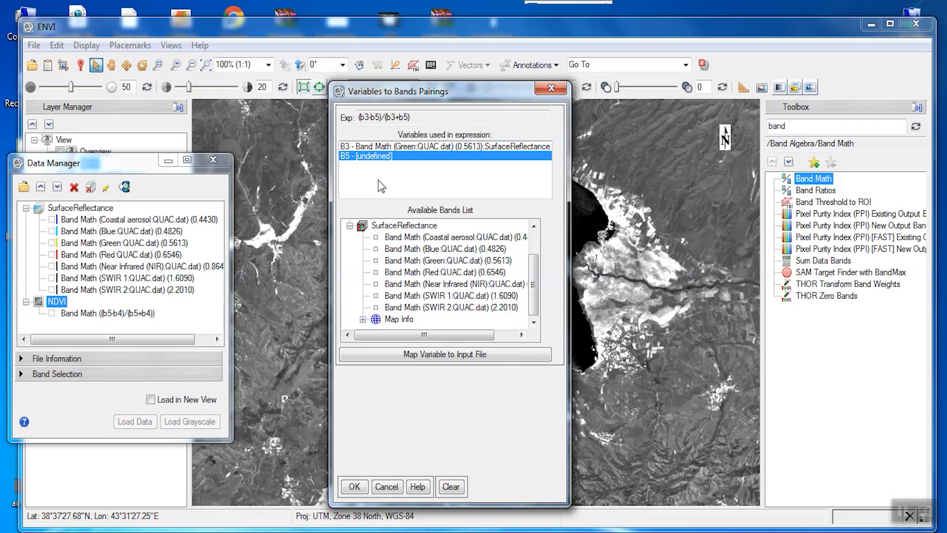
{"action": "left_click", "coordinate": [429, 284]}
{"action": "left_click", "coordinate": [435, 429]}
{"action": "left_click", "coordinate": [513, 405]}
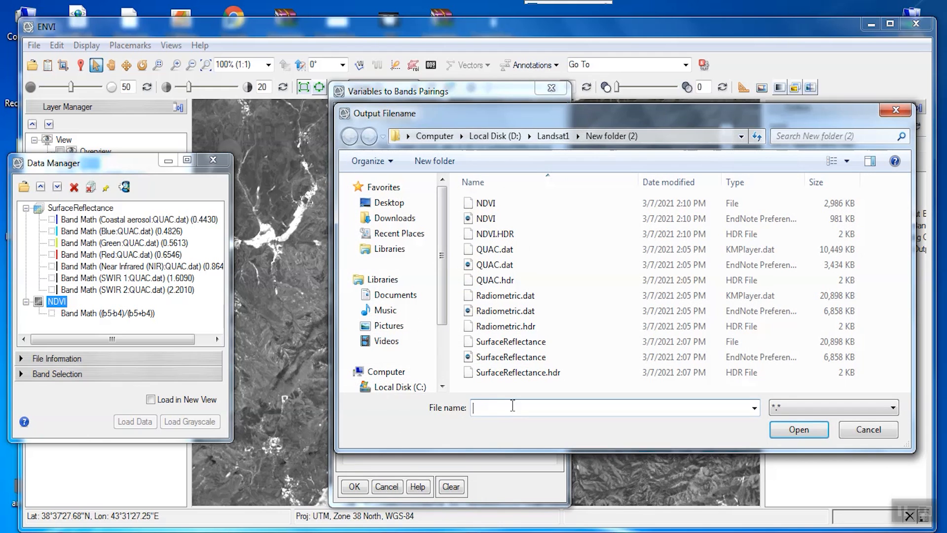
{"action": "type", "text": "NDWI"}
{"action": "left_click", "coordinate": [796, 431]}
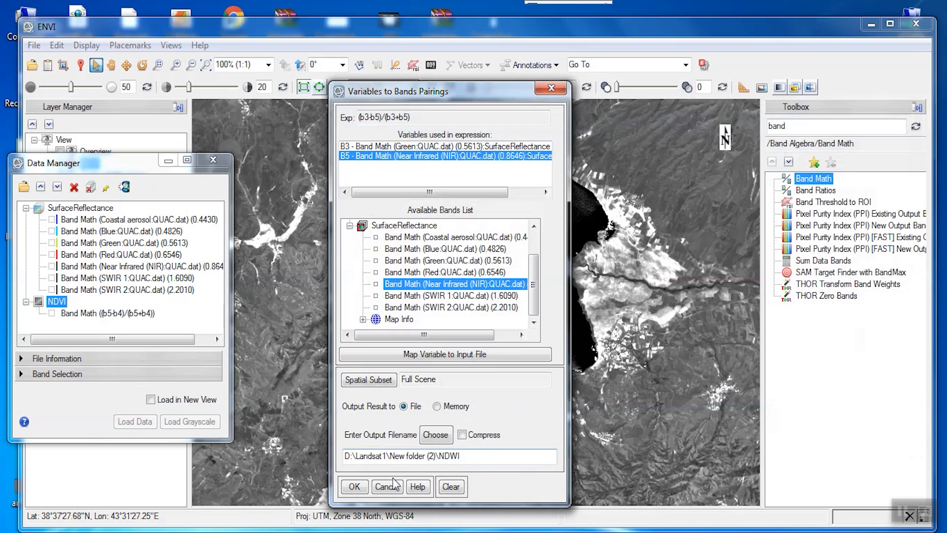
{"action": "left_click", "coordinate": [360, 487]}
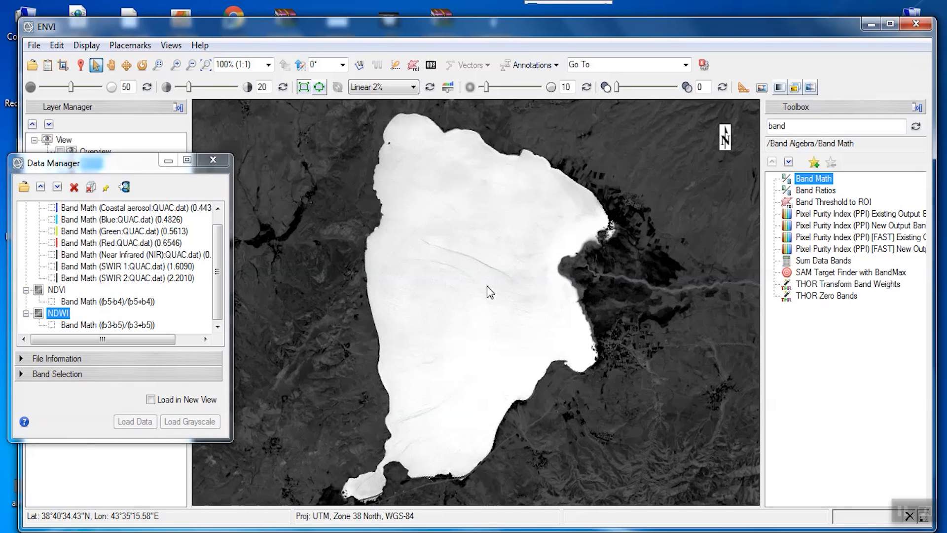
Open Band Math again and enter the WRI expression (b3+b4)/(b5+b6).
{"action": "double_click", "coordinate": [812, 181]}
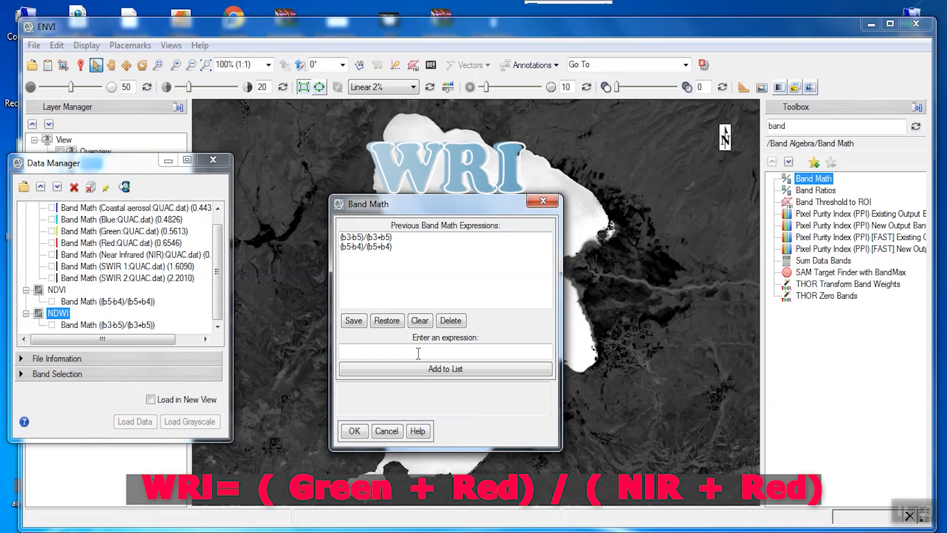
{"action": "type", "text": "(b3+b4)/(b5+b6)"}
{"action": "left_click", "coordinate": [408, 369]}
{"action": "left_click", "coordinate": [354, 430]}
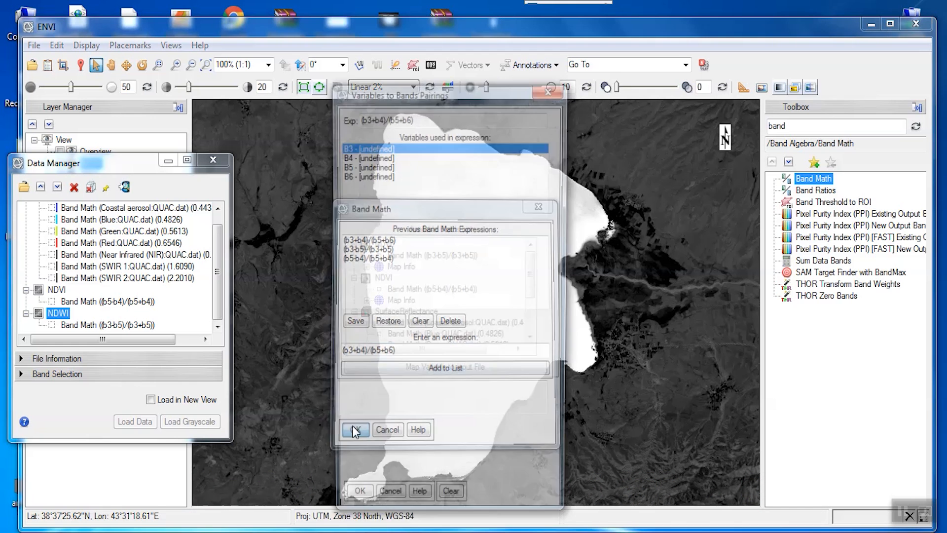
Pair B3 with Green, B4 with Red, B5 with Near Infrared and B6 with SWIR 1 of SurfaceReflectance, and save the output as WRI.
{"action": "left_click_drag", "start_coordinate": [536, 286], "coordinate": [537, 310]}
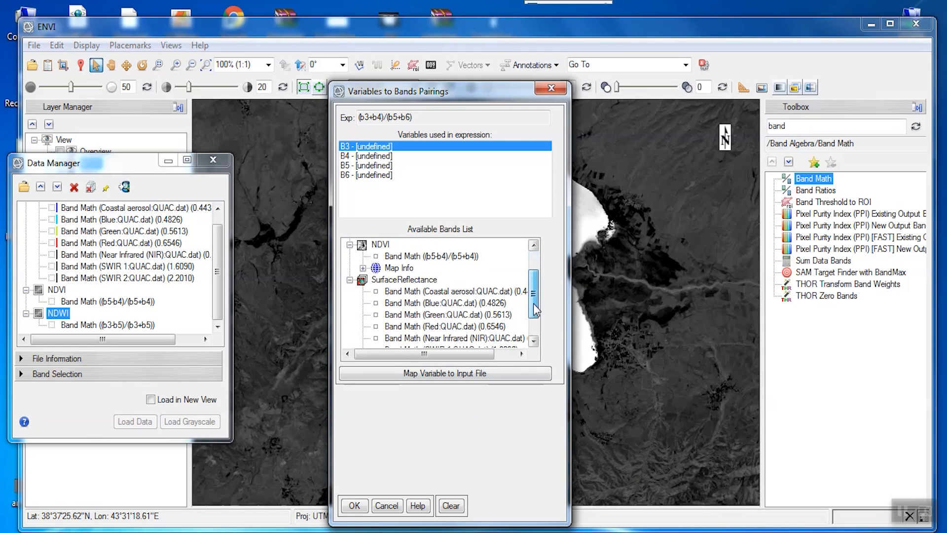
{"action": "left_click", "coordinate": [469, 315]}
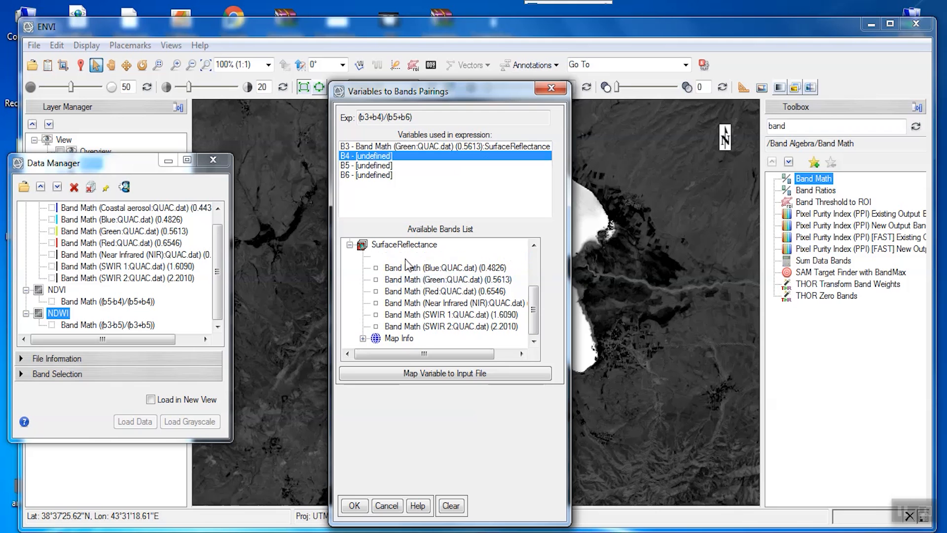
{"action": "left_click", "coordinate": [415, 291]}
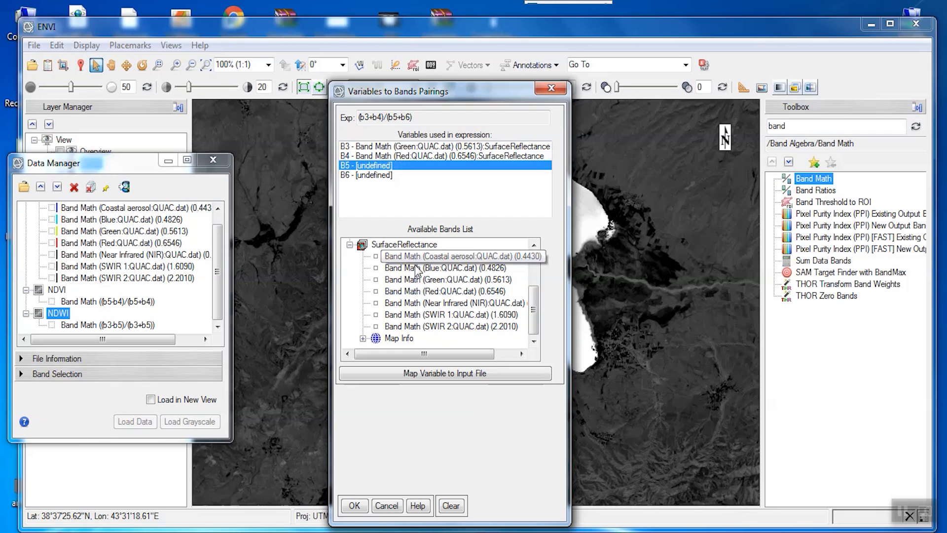
{"action": "left_click", "coordinate": [419, 303]}
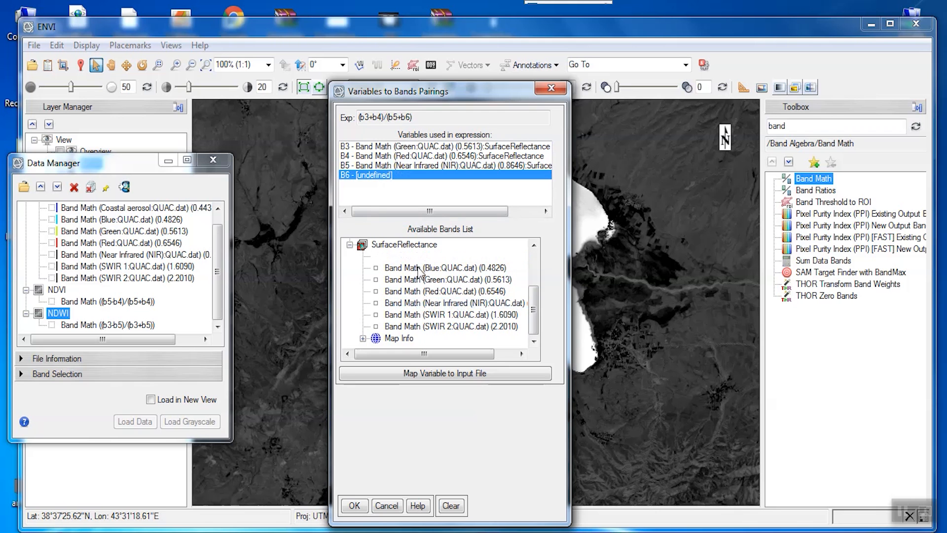
{"action": "left_click", "coordinate": [423, 314]}
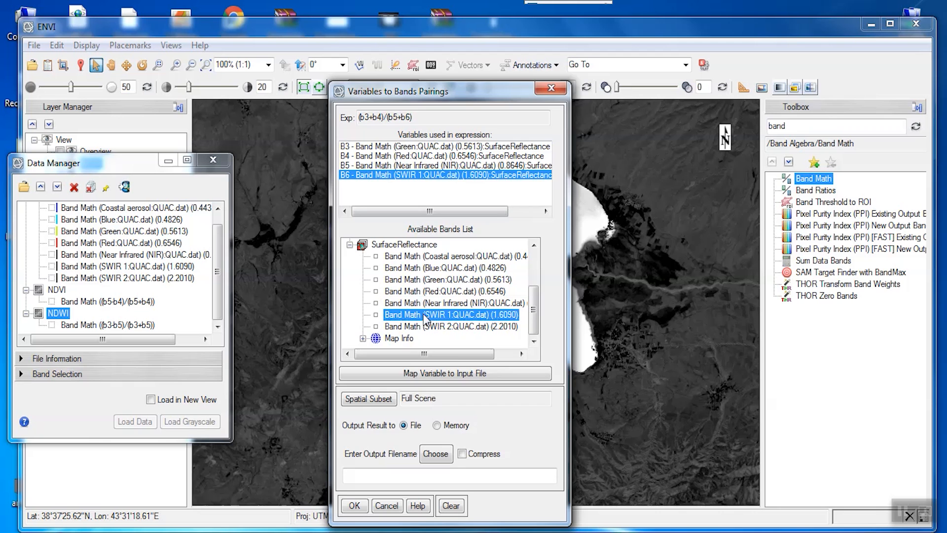
{"action": "left_click", "coordinate": [444, 461]}
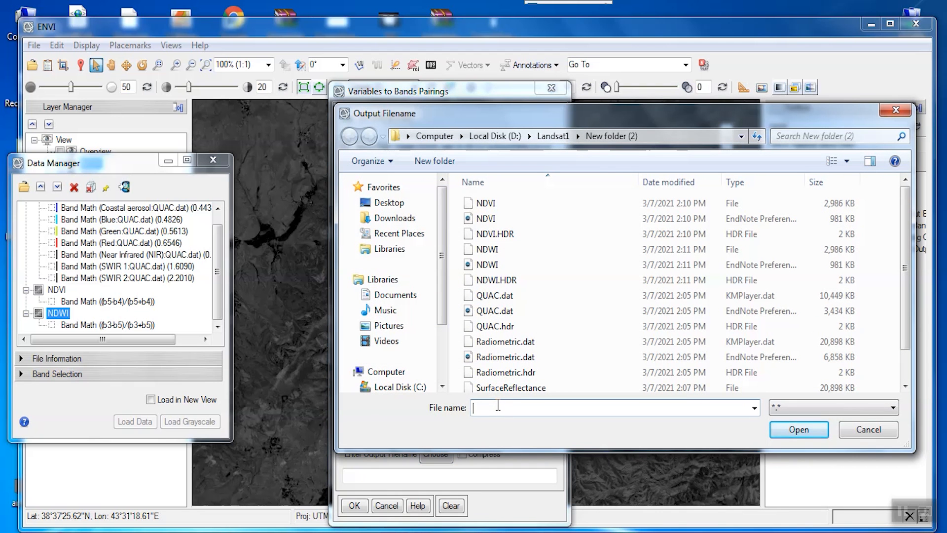
{"action": "type", "text": "WRI"}
{"action": "key", "text": "Return"}
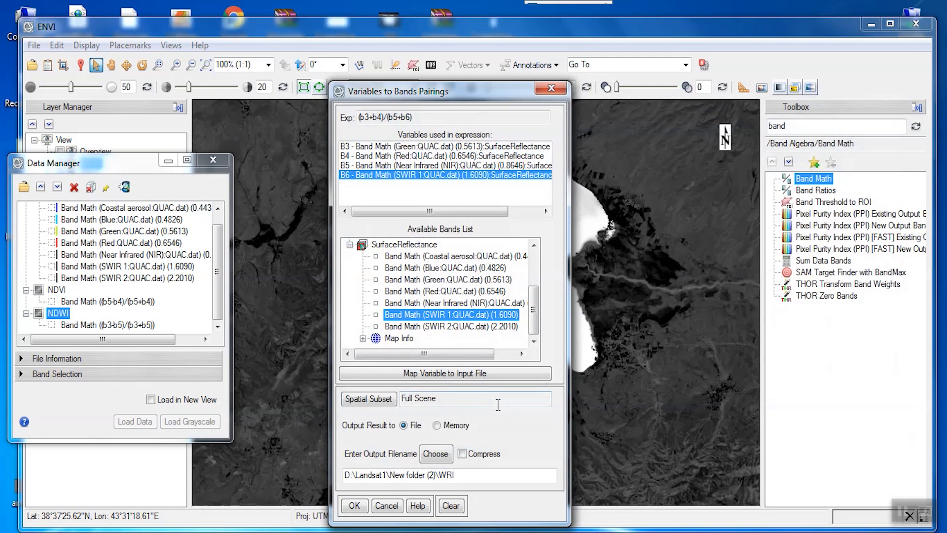
{"action": "left_click", "coordinate": [354, 506]}
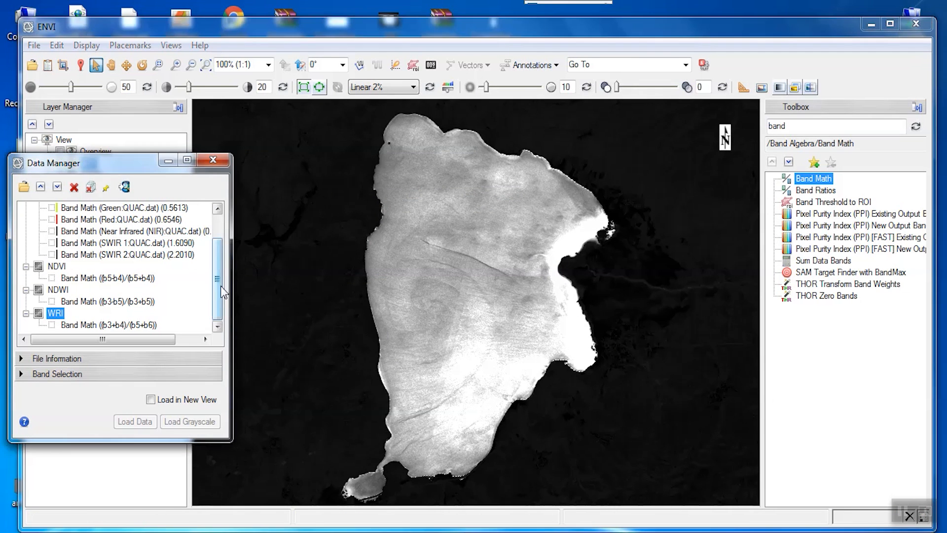
Open Band Math again and enter the AWEI no-shadow expression 4 * (b3 - b6)-(0.25 * b5 + 2.75 * b7).
{"action": "double_click", "coordinate": [819, 182]}
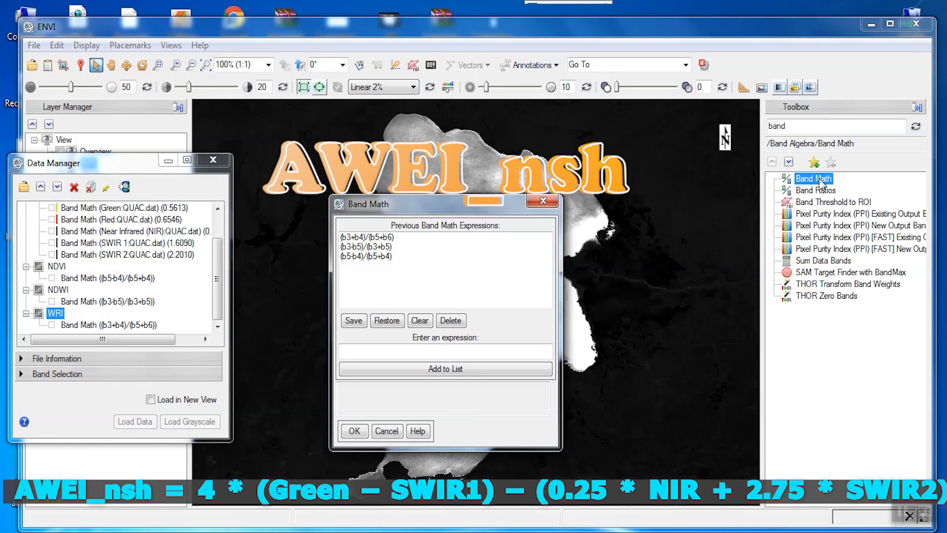
{"action": "left_click", "coordinate": [432, 350]}
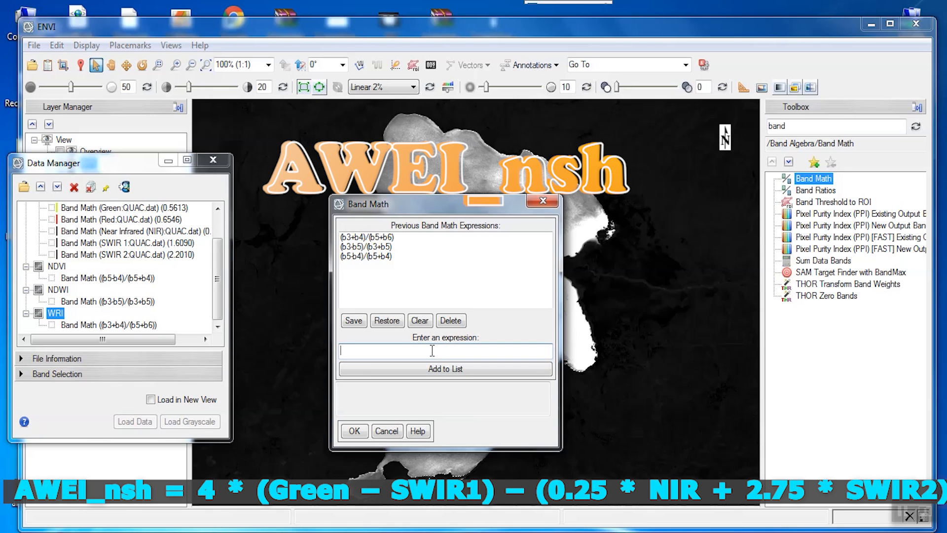
{"action": "type", "text": "4 * (b3"}
{"action": "type", "text": "-b6"}
{"action": "key", "text": "BackSpace"}
{"action": "key", "text": "BackSpace"}
{"action": "key", "text": "BackSpace"}
{"action": "type", "text": "- b6)-(0.25 * b5 + 2.75 *"}
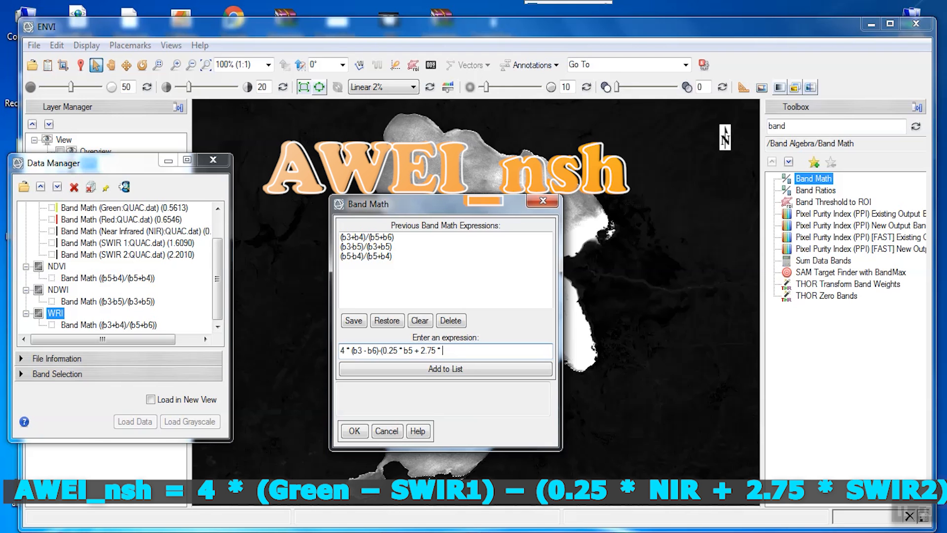
{"action": "type", "text": " b7"}
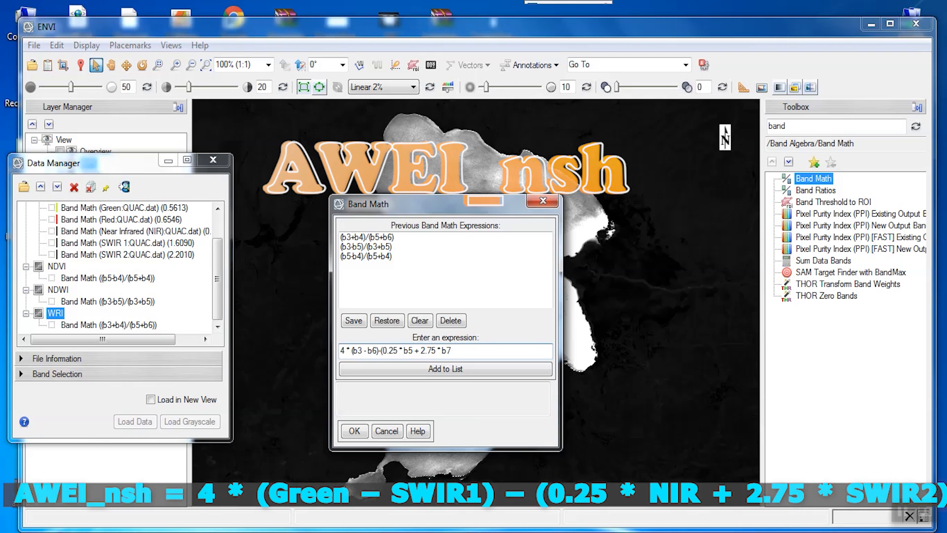
{"action": "type", "text": ")"}
{"action": "left_click", "coordinate": [375, 369]}
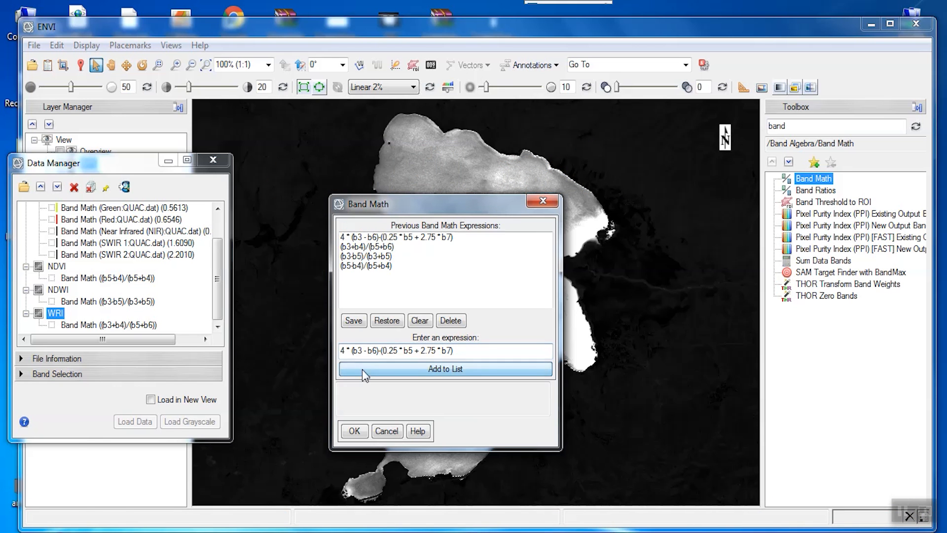
{"action": "left_click", "coordinate": [355, 431]}
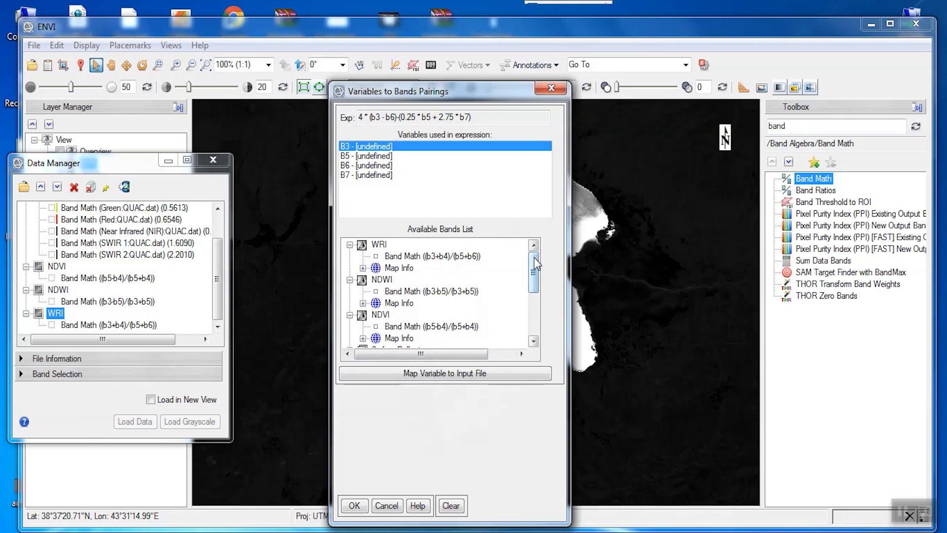
Pair B3 with Green, B5 with Near Infrared, B6 with SWIR 1 and B7 with SWIR 2 of SurfaceReflectance.
{"action": "scroll", "coordinate": [481, 286], "scroll_direction": "down", "scroll_amount": 2}
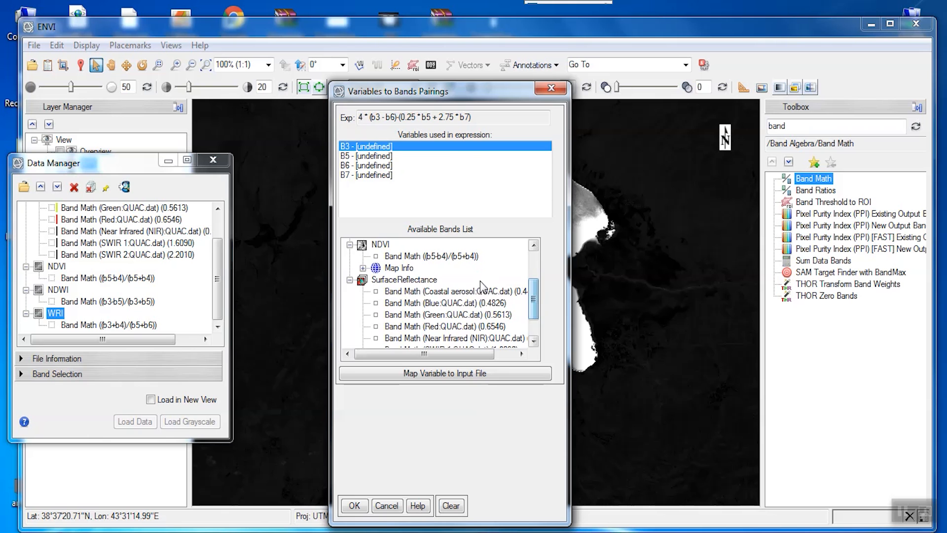
{"action": "left_click", "coordinate": [459, 314]}
{"action": "left_click", "coordinate": [375, 156]}
{"action": "left_click", "coordinate": [449, 303]}
{"action": "left_click", "coordinate": [371, 165]}
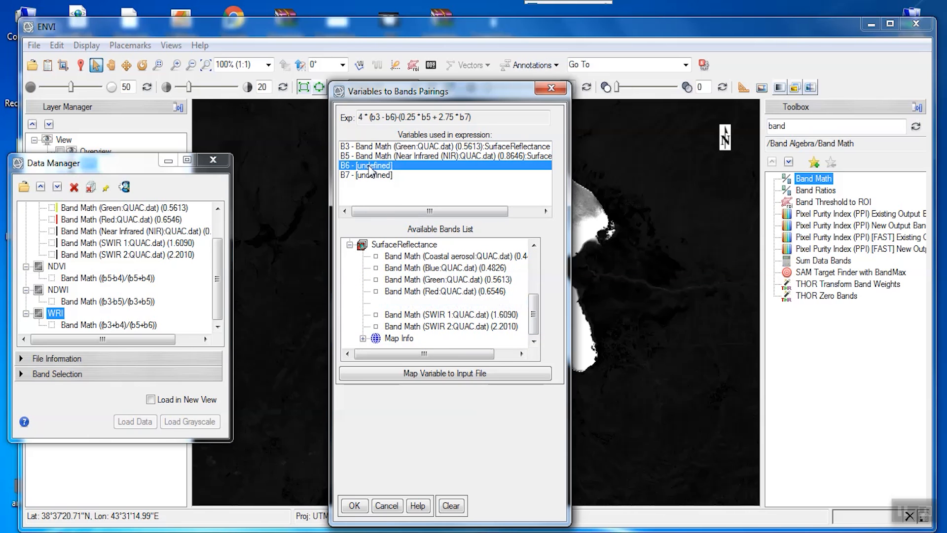
{"action": "left_click", "coordinate": [447, 314]}
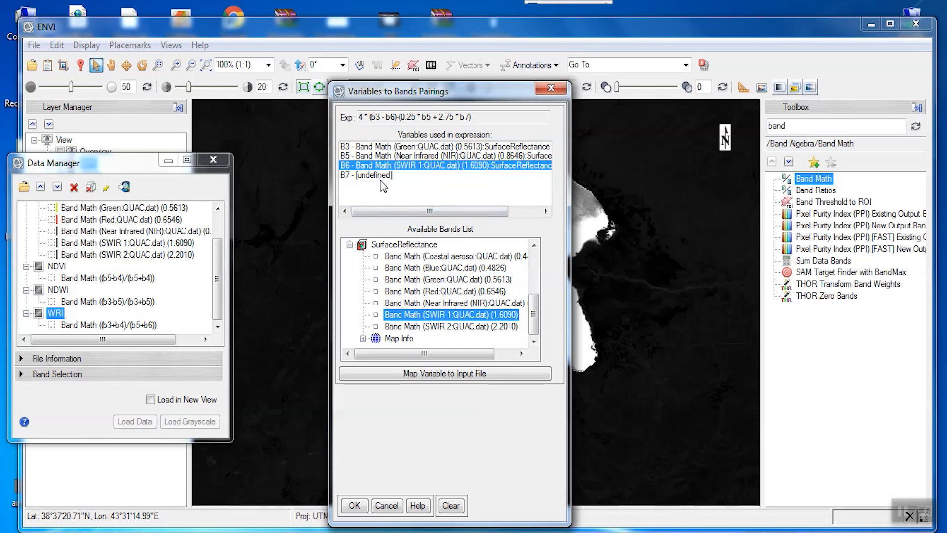
{"action": "left_click", "coordinate": [380, 176]}
{"action": "left_click", "coordinate": [428, 327]}
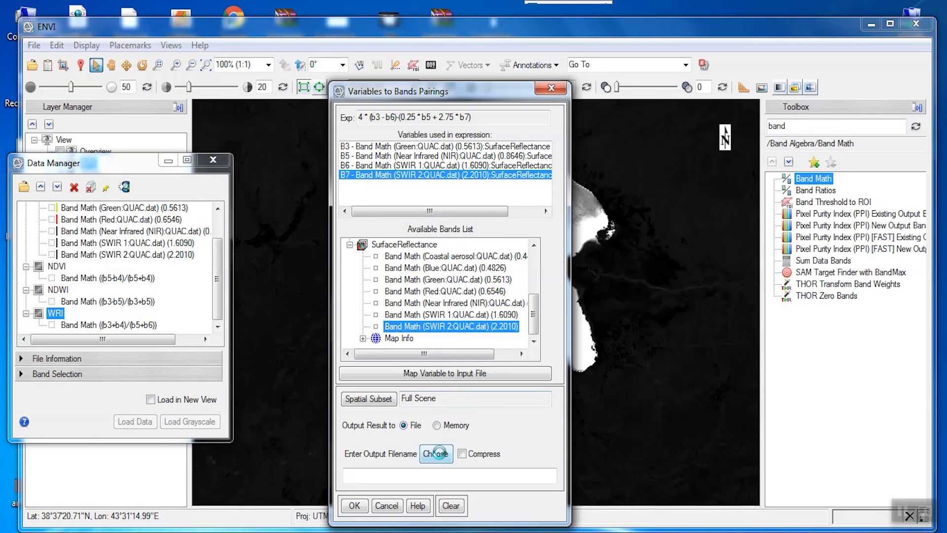
Save the Band Math output as AWEI_no_shadow.
{"action": "left_click", "coordinate": [436, 454]}
{"action": "type", "text": "AWEI"}
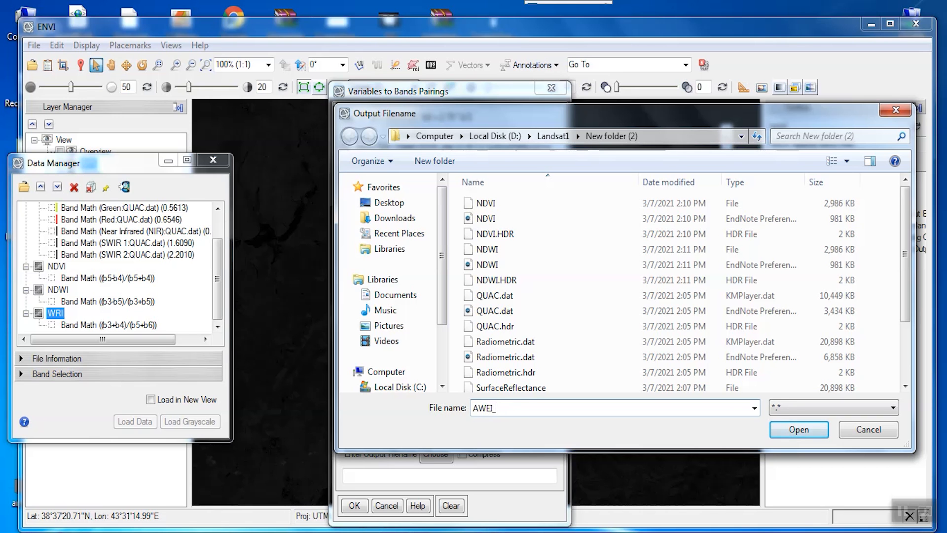
{"action": "type", "text": "_nosh"}
{"action": "key", "text": "BackSpace"}
{"action": "key", "text": "BackSpace"}
{"action": "type", "text": "_shadow"}
{"action": "left_click", "coordinate": [799, 430]}
{"action": "key", "text": "Return"}
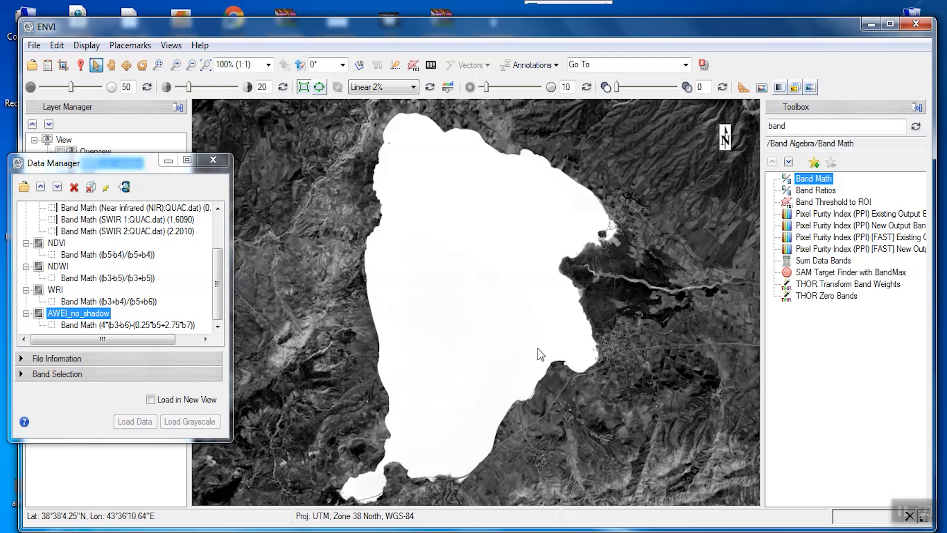
Open Band Math again and enter the AWEI shadow expression b2 + 2.5 * b3 - 1.5 * (b5 + b6 ) - 0.25 * b7.
{"action": "double_click", "coordinate": [811, 182]}
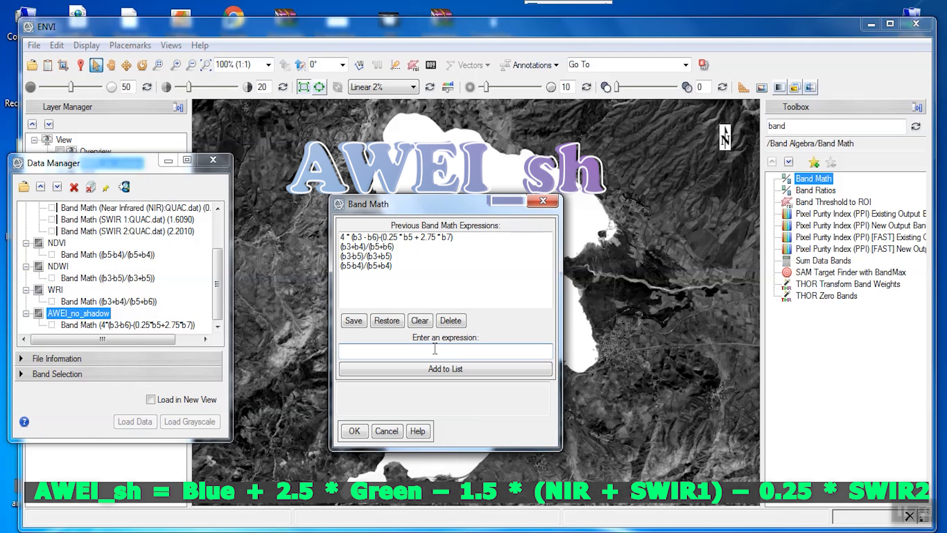
{"action": "type", "text": "b2 + 2.5 *"}
{"action": "type", "text": "b3 - 1.5"}
{"action": "type", "text": "* (b5 + b6 ) - 0.25 * b7"}
{"action": "left_click", "coordinate": [355, 430]}
Pair B2 with Blue, B3 with Green, B5 with Near Infrared, B6 with SWIR 1 and B7 with SWIR 2 of SurfaceReflectance.
{"action": "left_click_drag", "start_coordinate": [531, 270], "coordinate": [528, 306]}
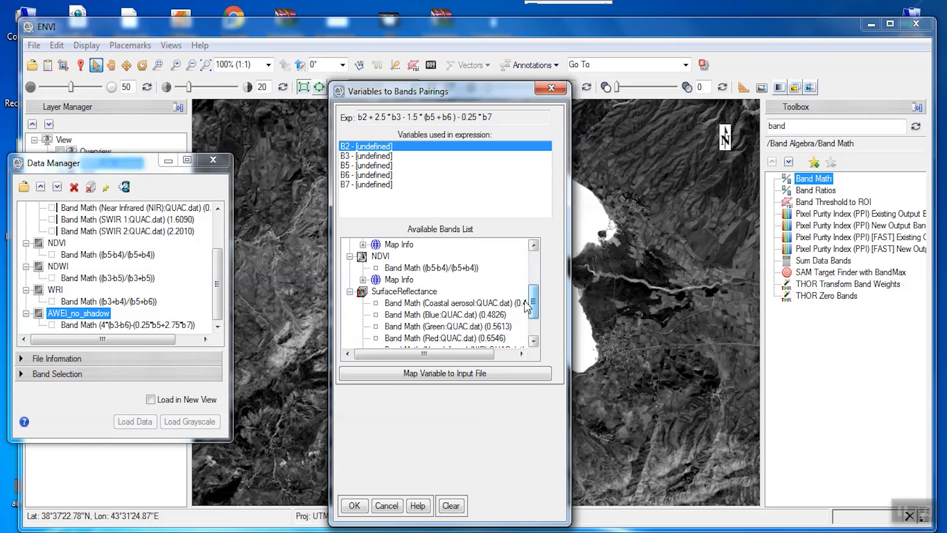
{"action": "left_click", "coordinate": [464, 317]}
{"action": "left_click", "coordinate": [374, 155]}
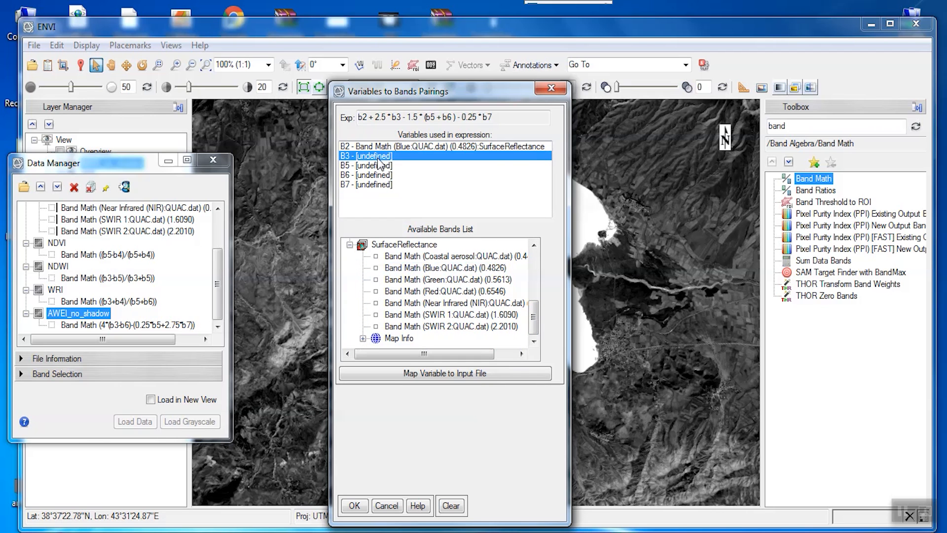
{"action": "left_click", "coordinate": [433, 280]}
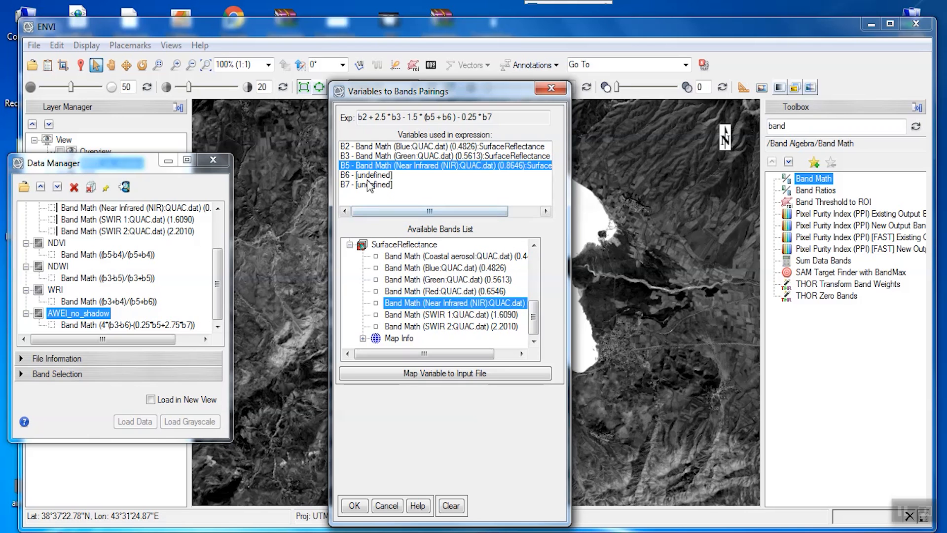
{"action": "left_click", "coordinate": [432, 303]}
{"action": "left_click", "coordinate": [432, 314]}
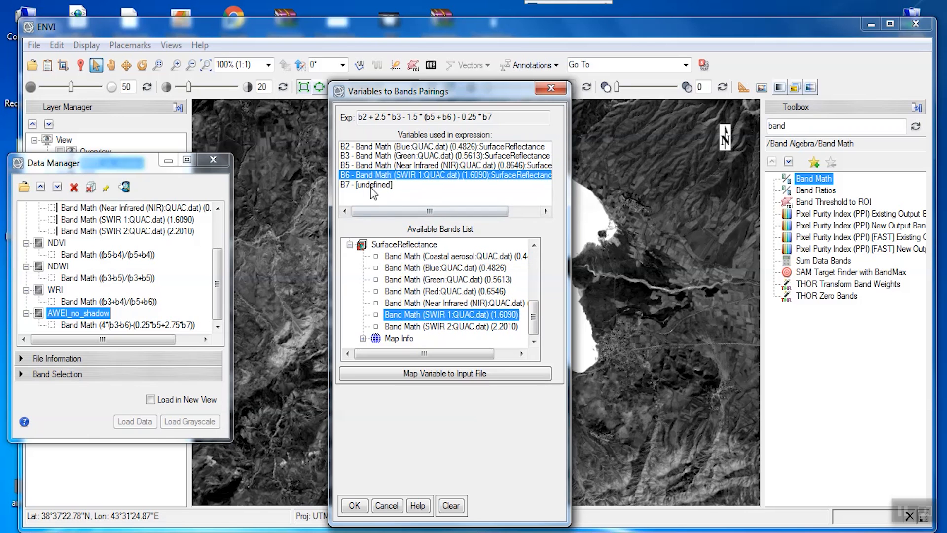
{"action": "left_click", "coordinate": [430, 327]}
Save the Band Math output as AWEI_shadow.
{"action": "left_click", "coordinate": [436, 453]}
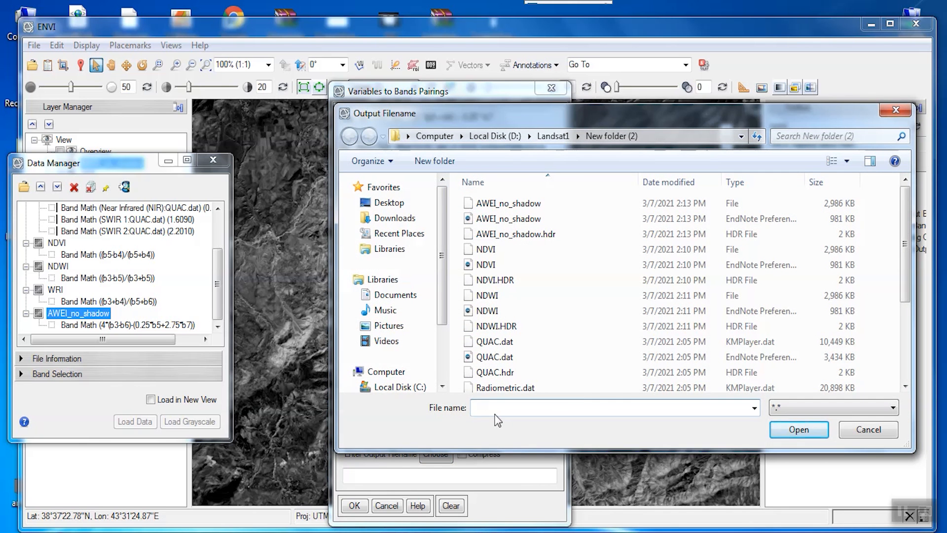
{"action": "type", "text": "AWEI_"}
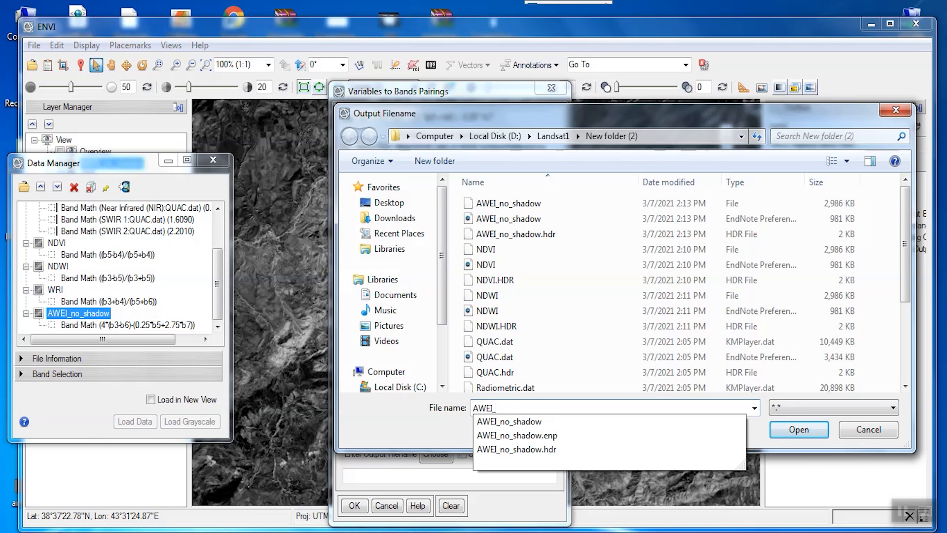
{"action": "type", "text": "shado"}
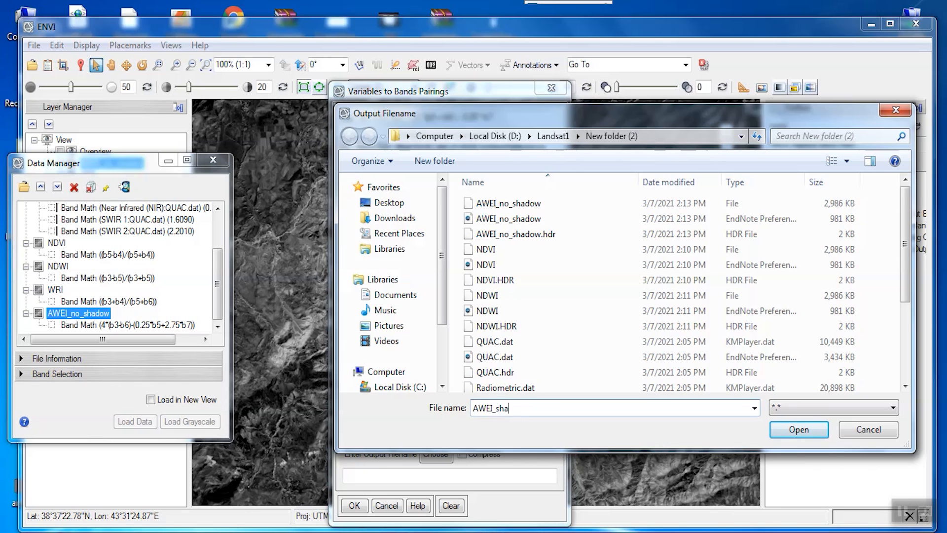
{"action": "type", "text": "w"}
{"action": "left_click", "coordinate": [798, 429]}
{"action": "left_click", "coordinate": [359, 504]}
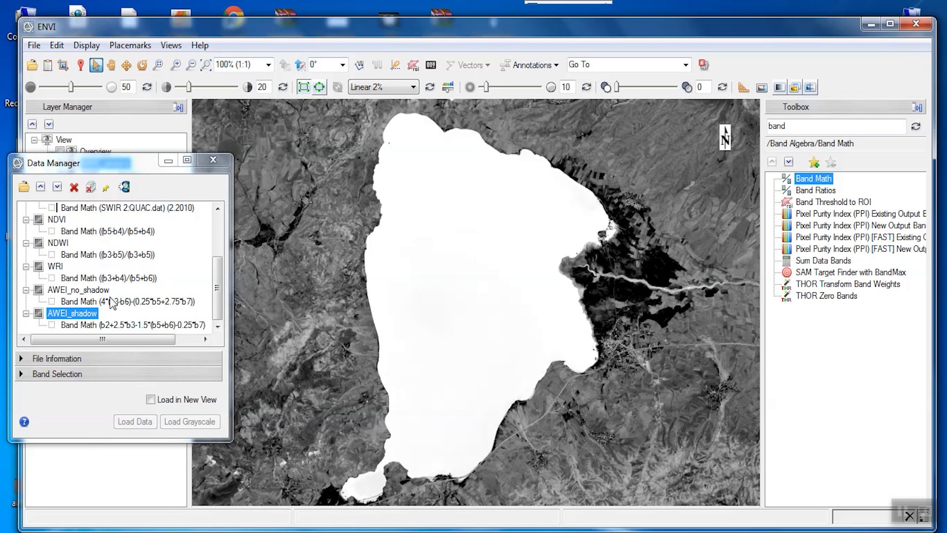
Load the AWEI_no_shadow band as a raster color slice with the default slices.
{"action": "right_click", "coordinate": [84, 302]}
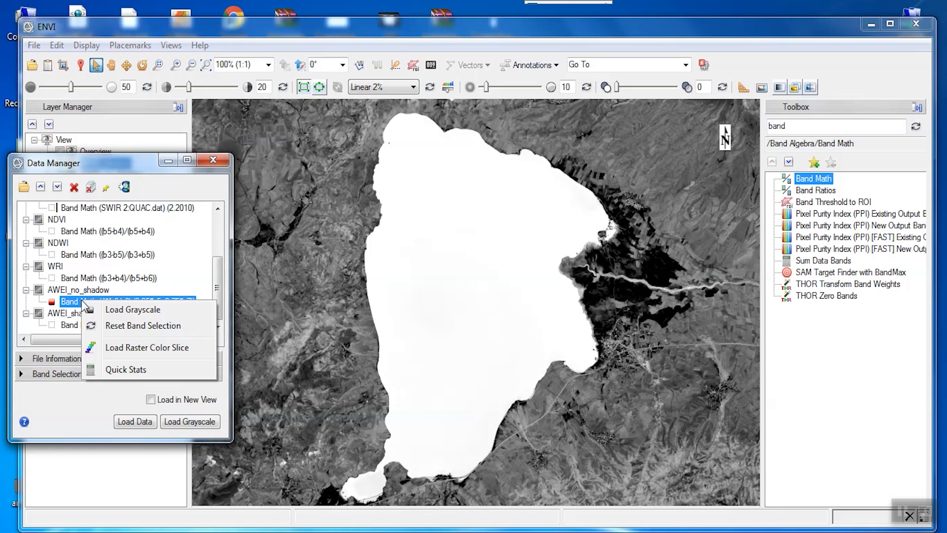
{"action": "left_click", "coordinate": [108, 345]}
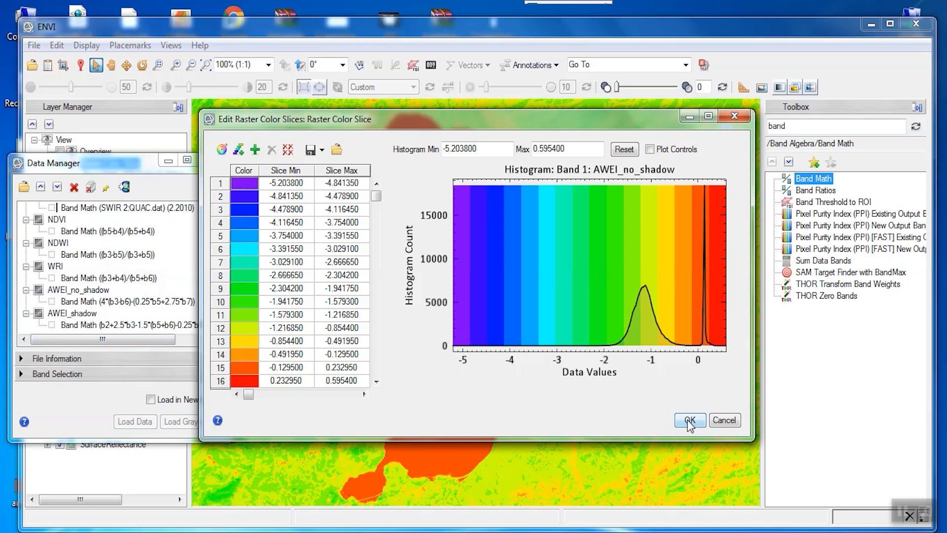
{"action": "left_click", "coordinate": [689, 421]}
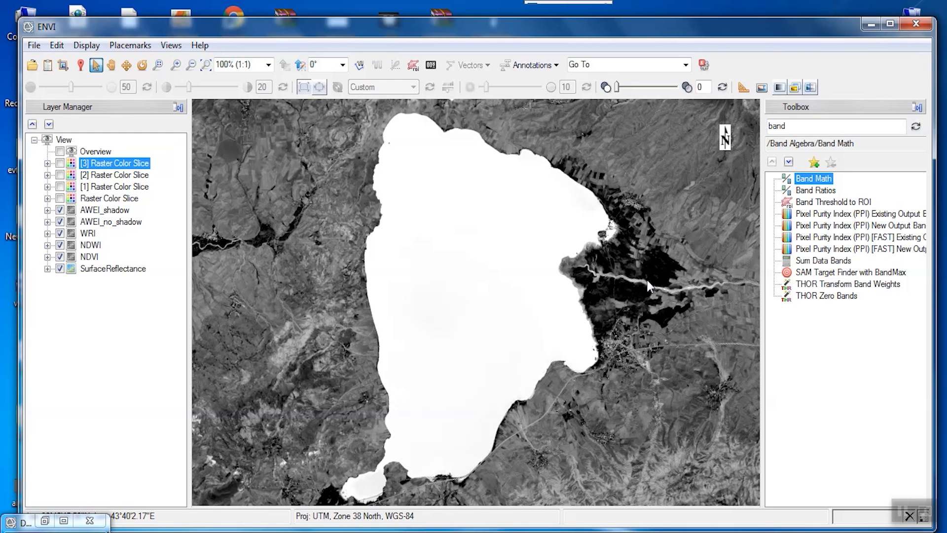
{"action": "scroll", "coordinate": [647, 277], "scroll_direction": "up", "scroll_amount": 1}
{"action": "scroll", "coordinate": [593, 270], "scroll_direction": "up", "scroll_amount": 4}
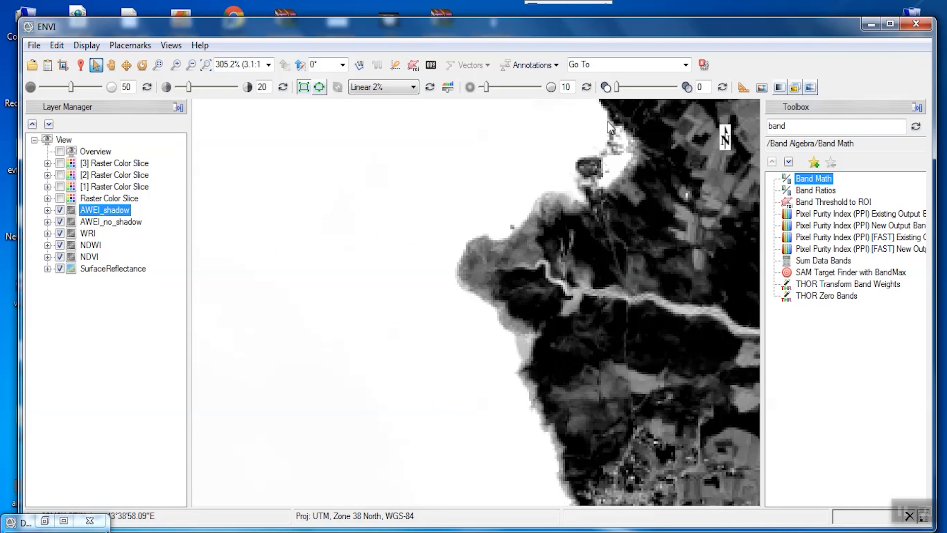
{"action": "scroll", "coordinate": [428, 328], "scroll_direction": "down", "scroll_amount": 1}
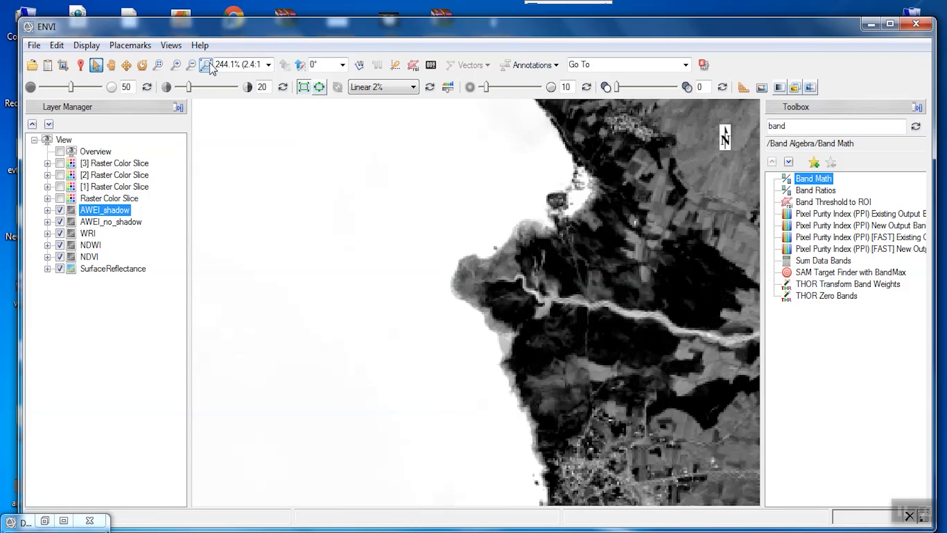
{"action": "left_click", "coordinate": [206, 65]}
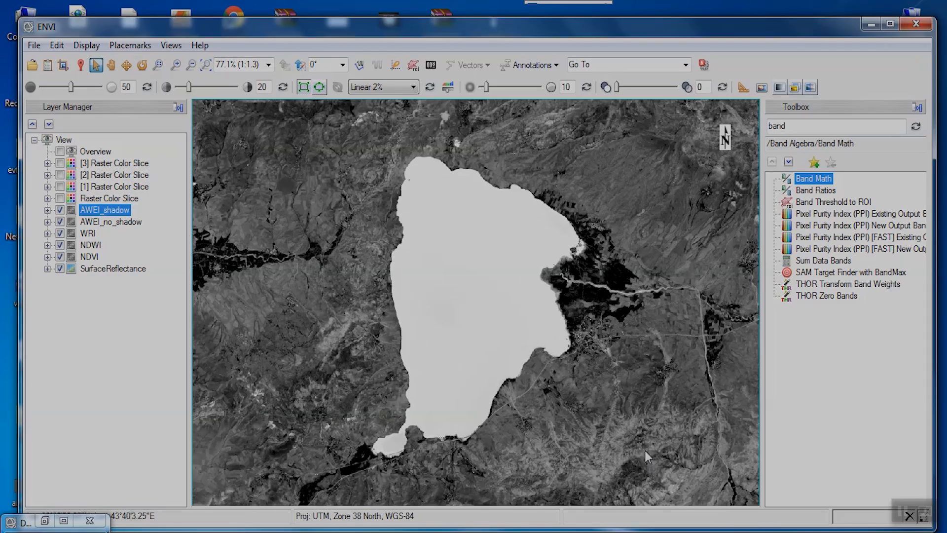